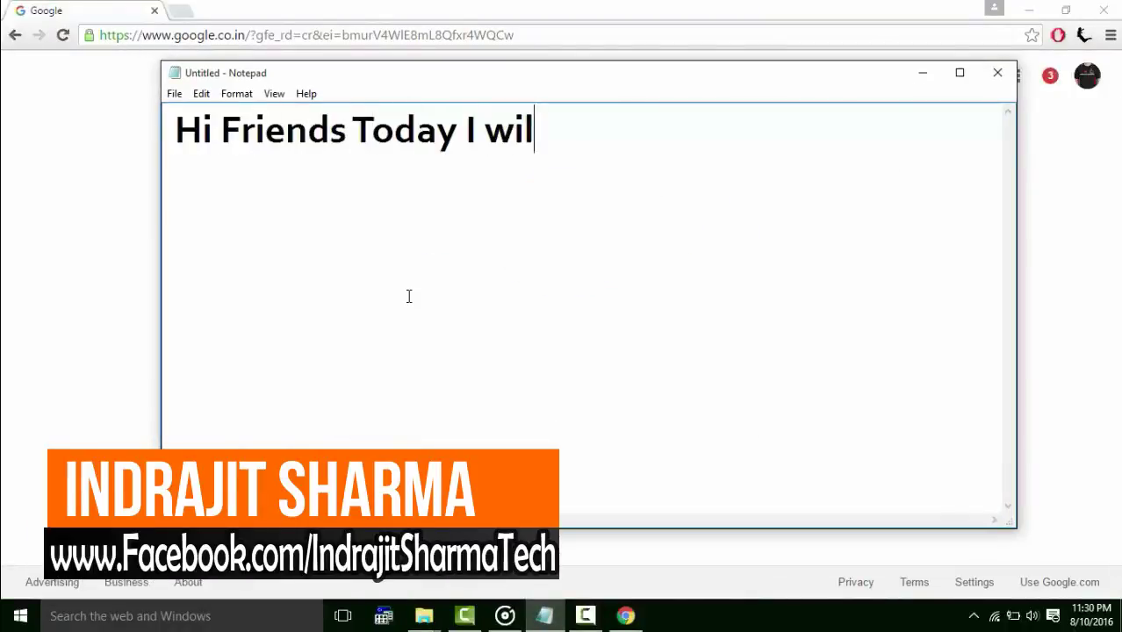
# - Type the tutorial intro lines in Notepad, ending with the program name
pyautogui.write('l show you')
pyautogui.press('Return')
pyautogui.write('How to Compress Larg')
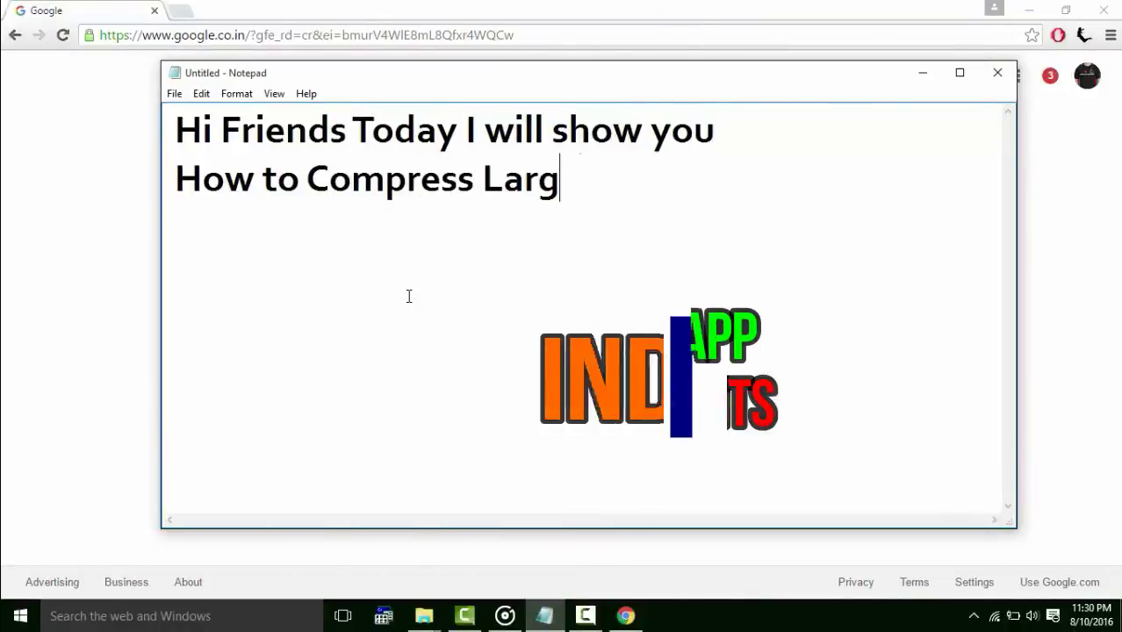
pyautogui.write('e Video Files from your PC')
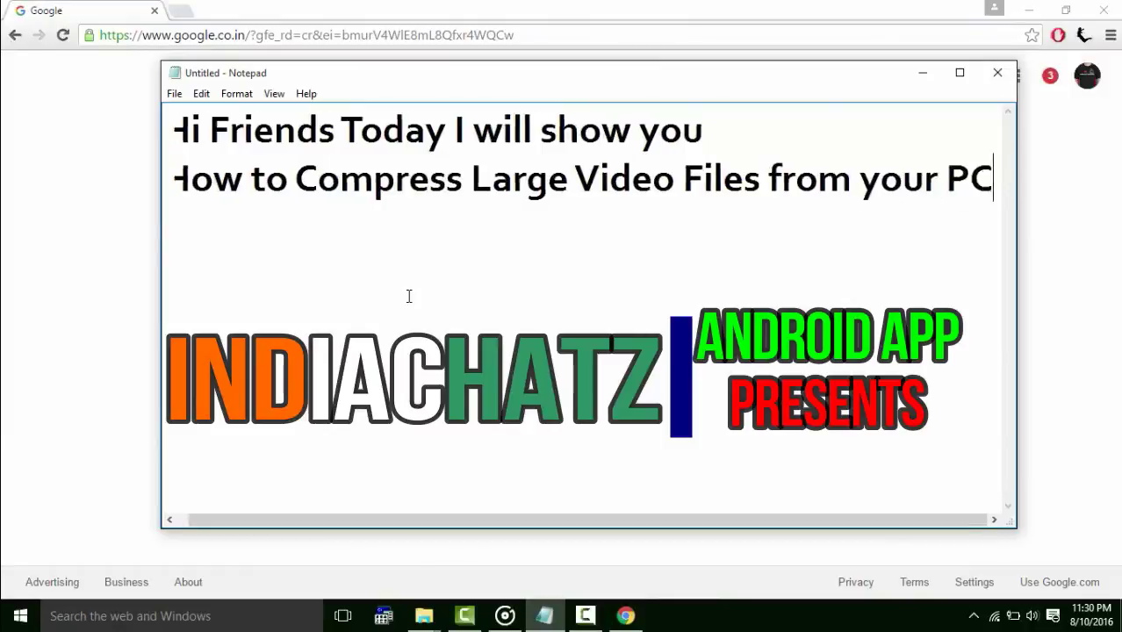
pyautogui.press('Return')
pyautogui.write('Easily in Offline Mode')
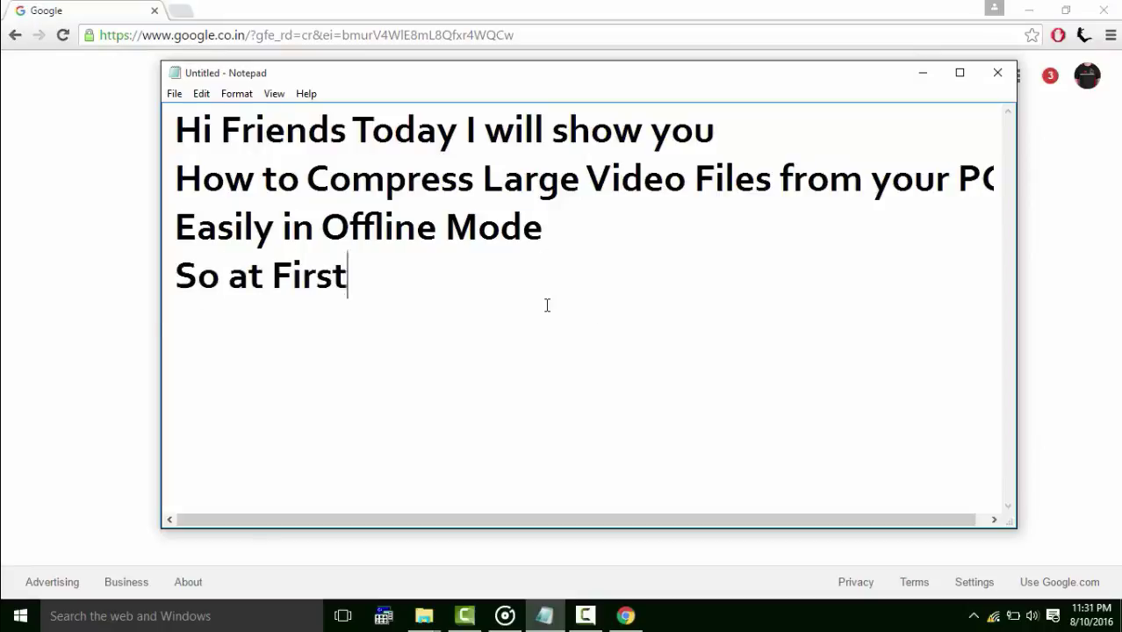
pyautogui.write('Download "HD Video')
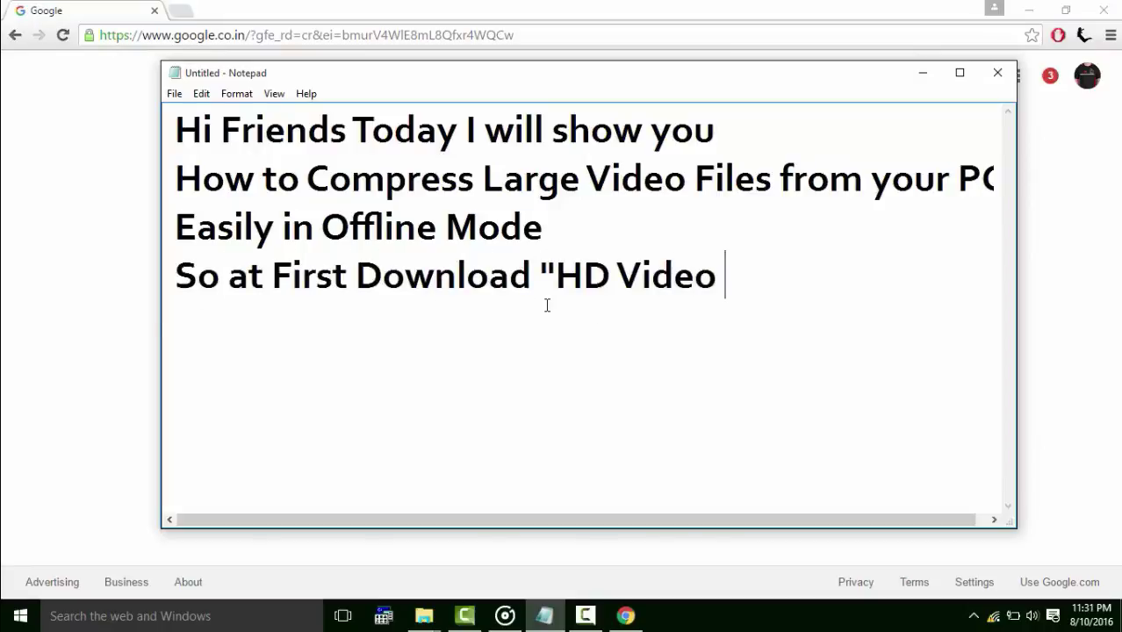
pyautogui.write('Converter Pro"')
# - Copy 'HD Video Converter Pro' from Notepad and search Google for it
pyautogui.moveTo(962, 276); pyautogui.dragTo(556, 275)
pyautogui.rightClick(619, 286)
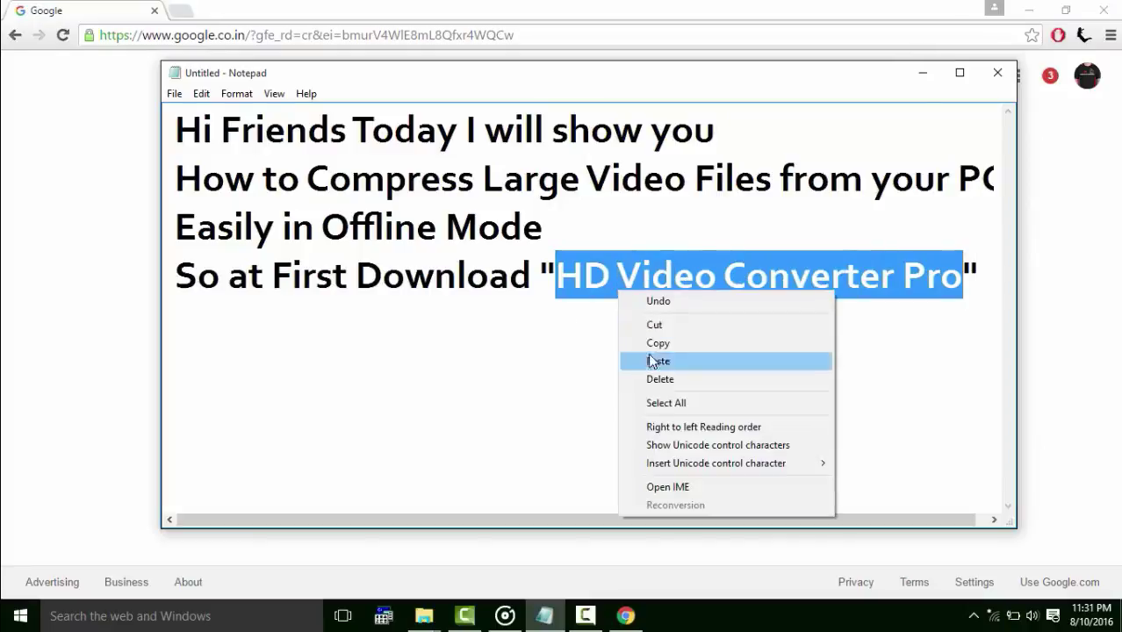
pyautogui.click(647, 353)
pyautogui.click(923, 73)
pyautogui.hotkey('ctrl', 'v')
pyautogui.press('Return')
# - Open the HD Video Converter Factory Pro page, then start and cancel its installer download
pyautogui.click(293, 200)
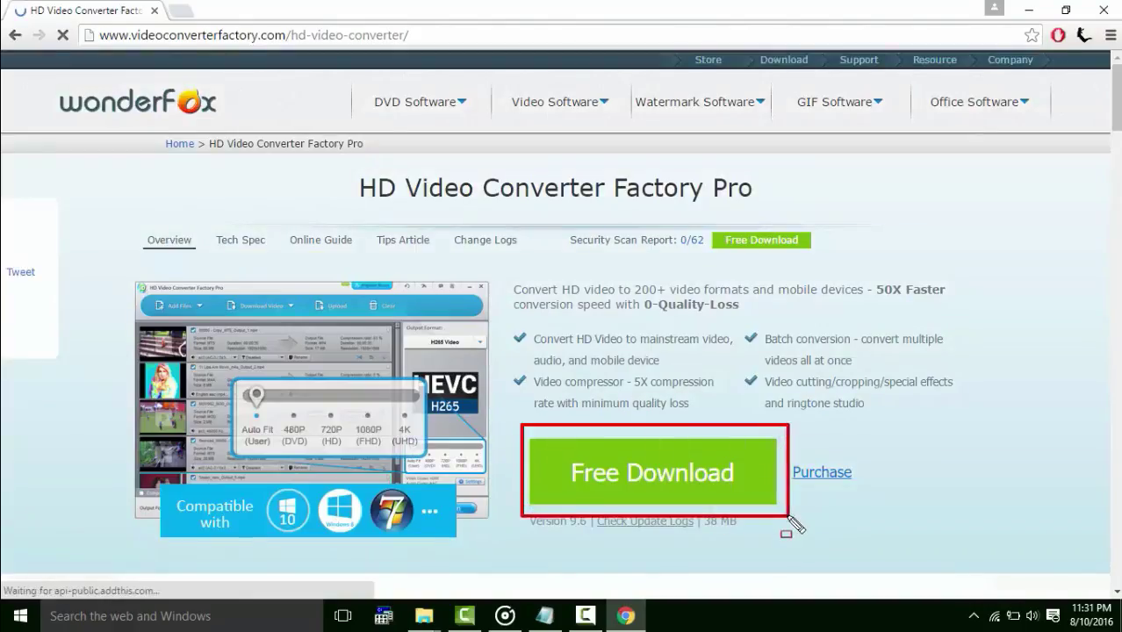
pyautogui.click(737, 487)
pyautogui.click(165, 580)
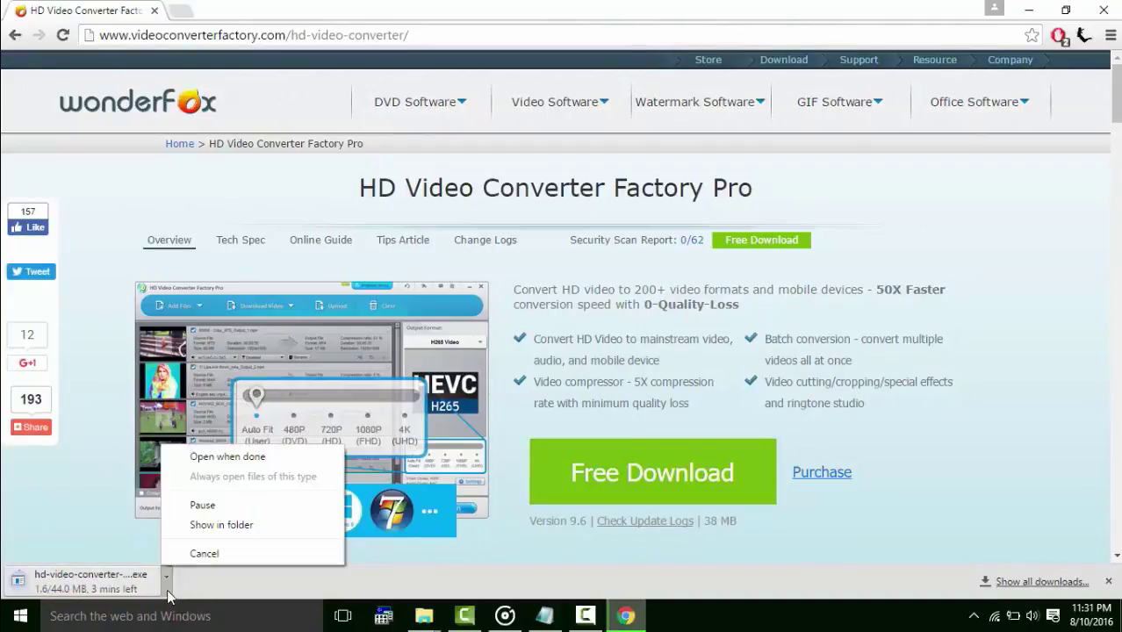
pyautogui.click(200, 550)
# - Add the line 'After Downloading,Install it' to the Notepad note
pyautogui.click(544, 616)
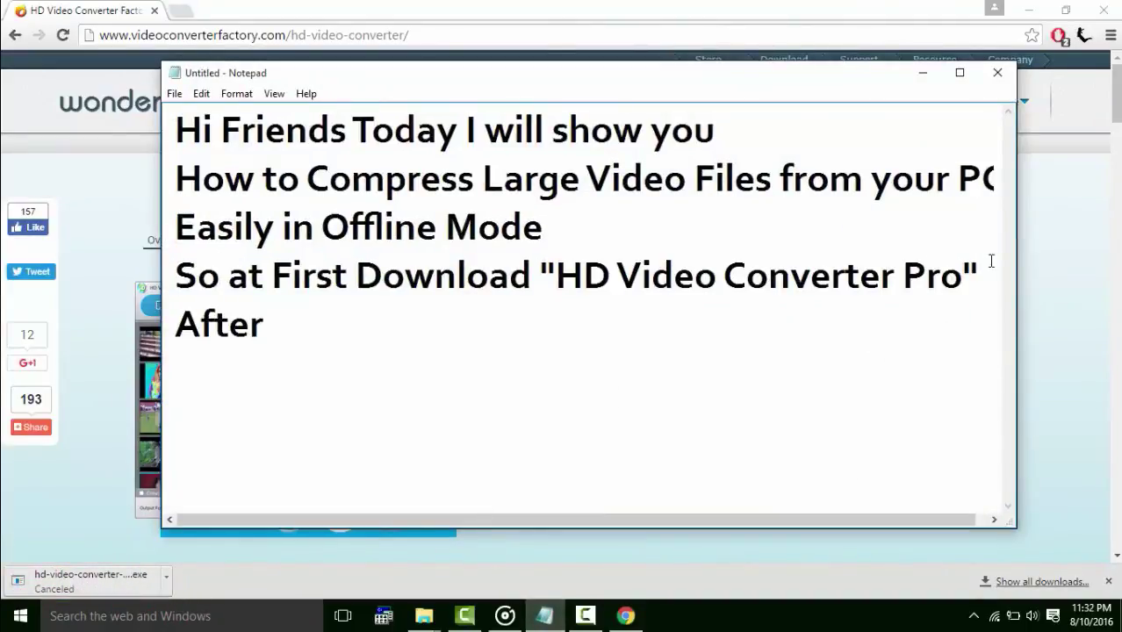
pyautogui.write(' Downloading,Install it')
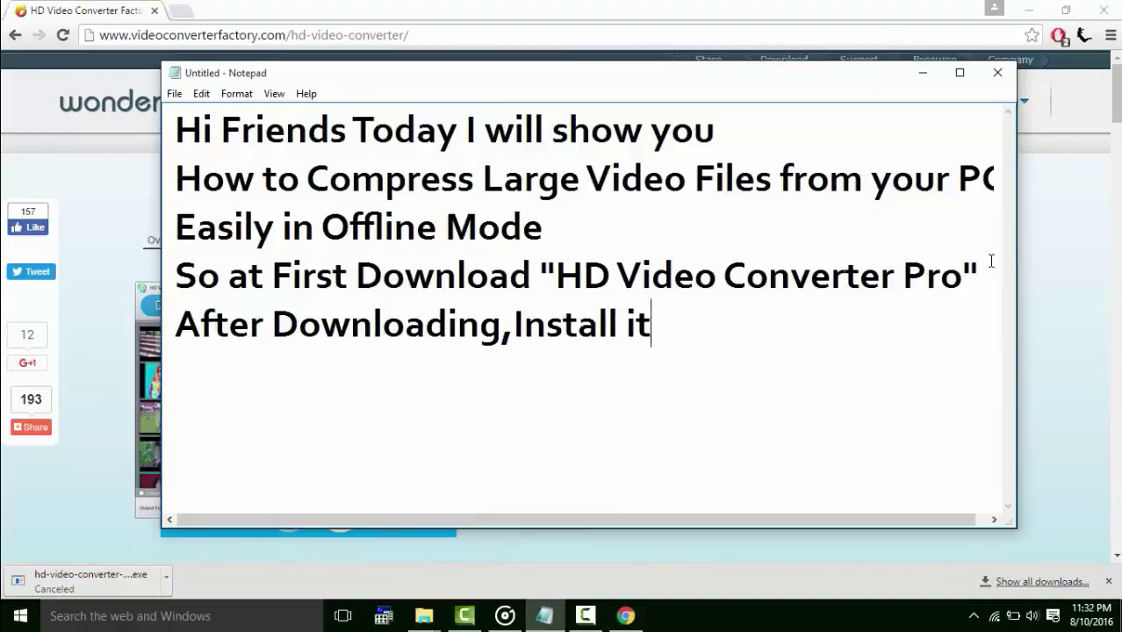
pyautogui.moveTo(720, 326); pyautogui.dragTo(512, 323)
# - Minimize Notepad and Chrome, then open the Downloads folder through This PC
pyautogui.click(922, 72)
pyautogui.click(1027, 10)
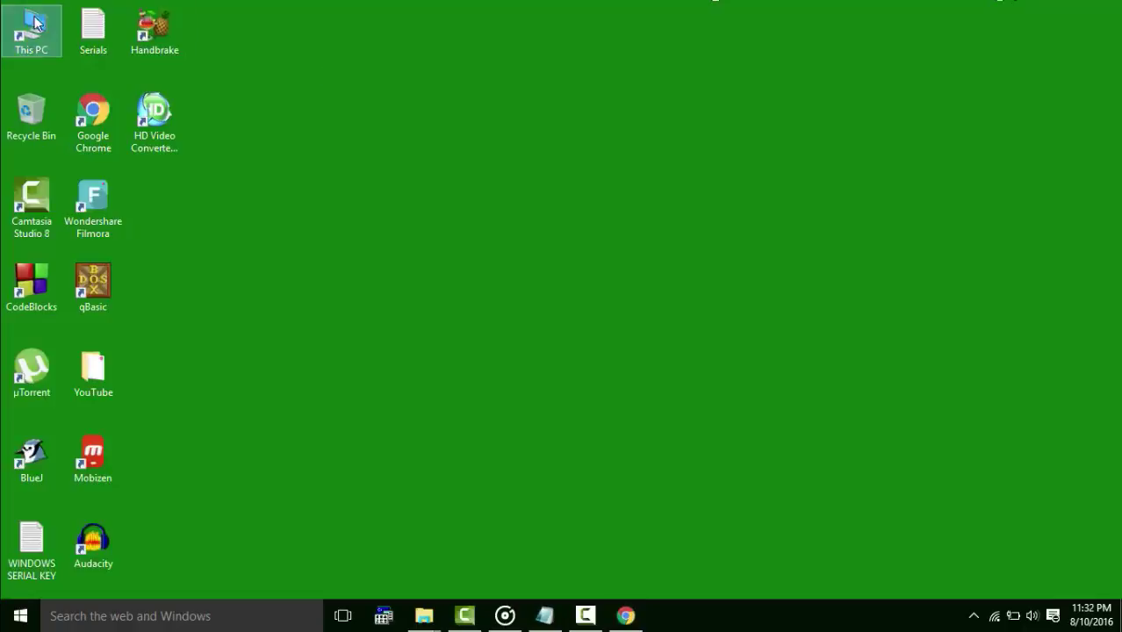
pyautogui.doubleClick(35, 23)
pyautogui.doubleClick(614, 118)
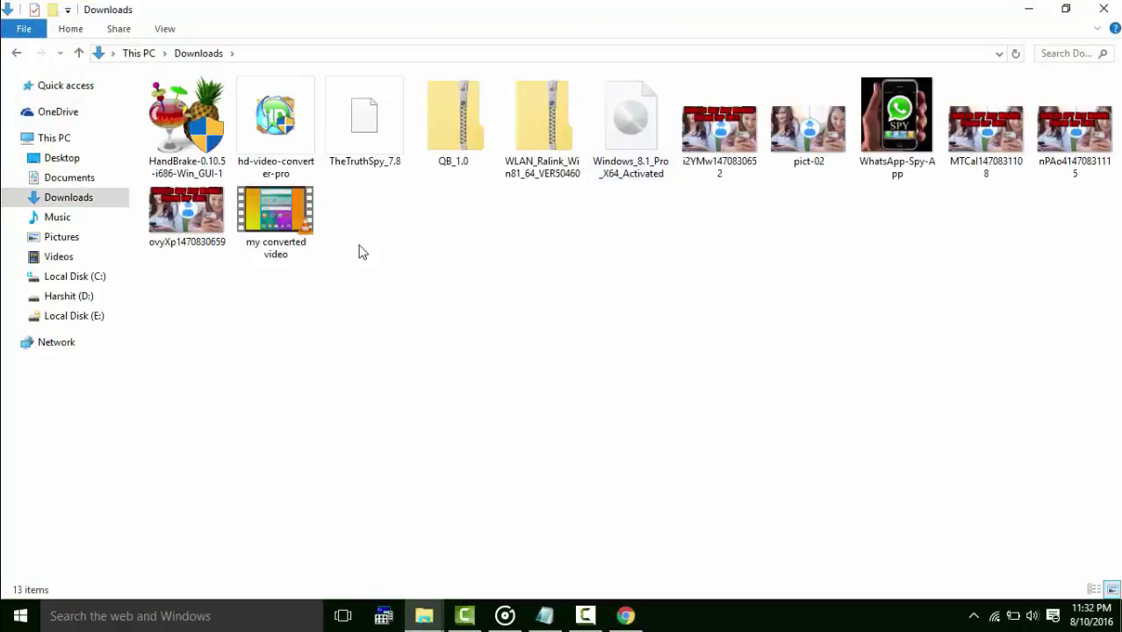
# - Install HD Video Converter Factory Pro 9.6 from hd-video-converter-pro and launch it
pyautogui.click(287, 121)
pyautogui.doubleClick(287, 121)
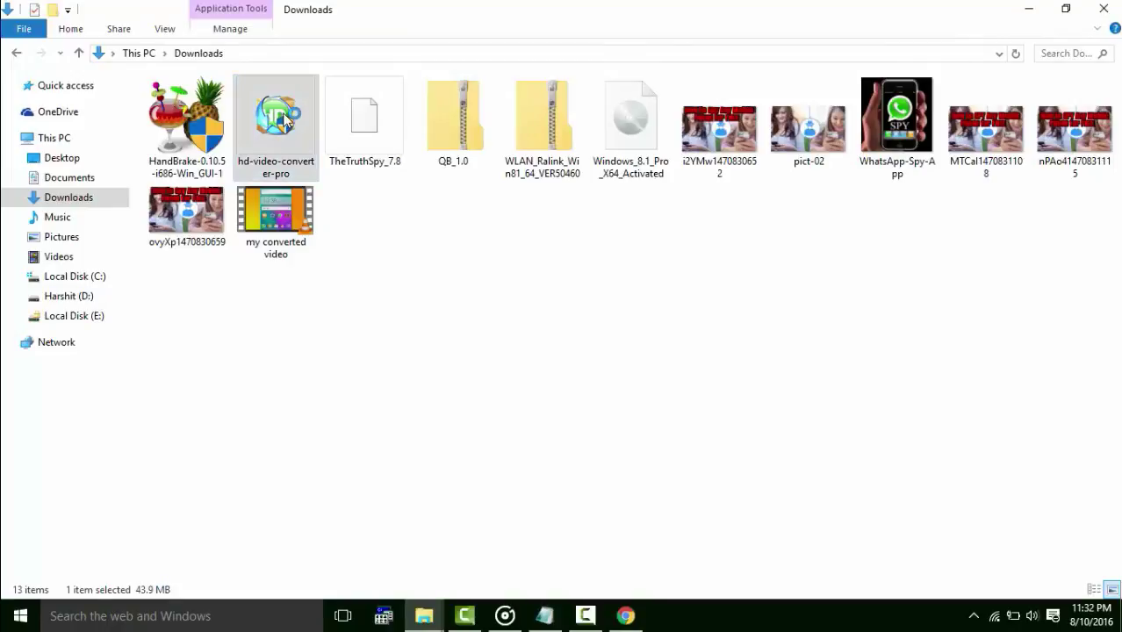
pyautogui.click(657, 439)
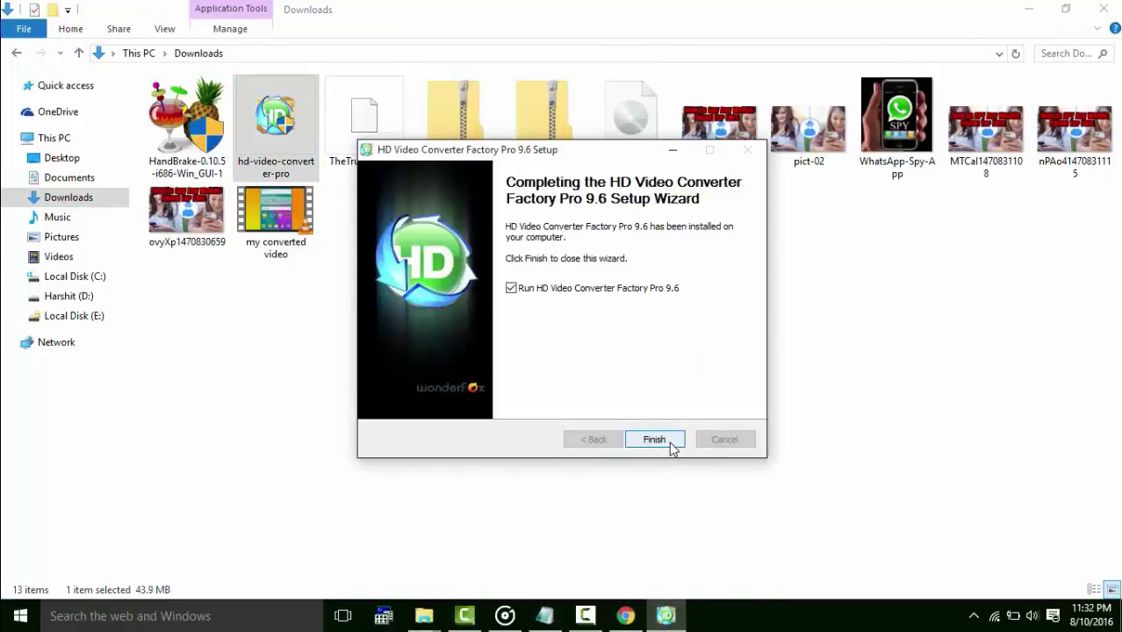
pyautogui.click(670, 442)
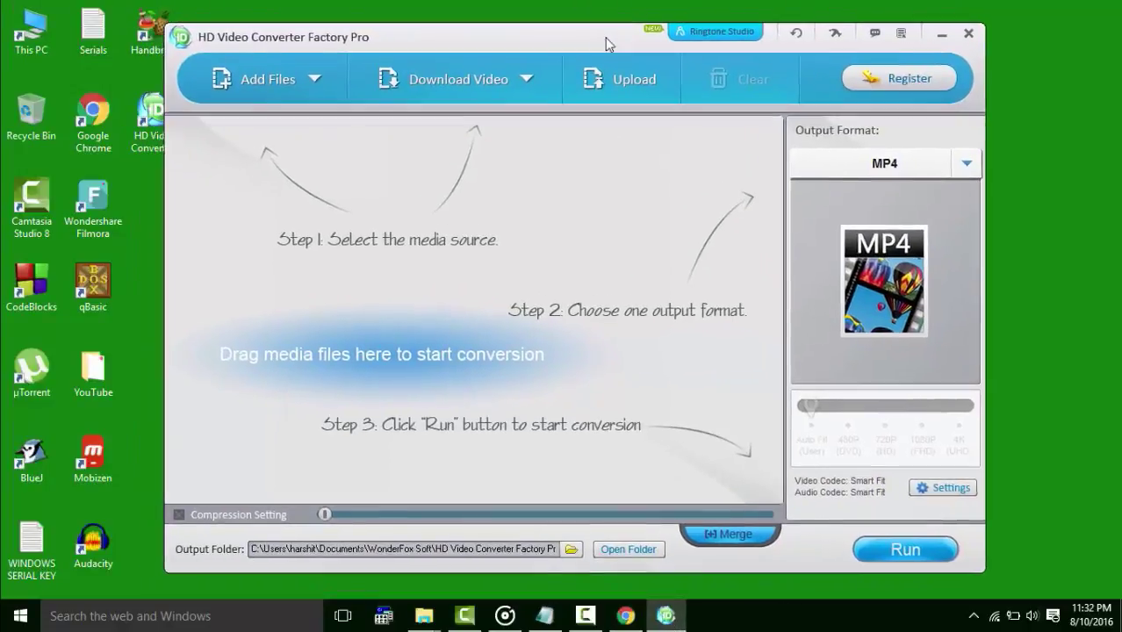
# - Note the Add Files instruction, then load the 248 MB Free Recharge1 video from Output
pyautogui.write('Now Click on')
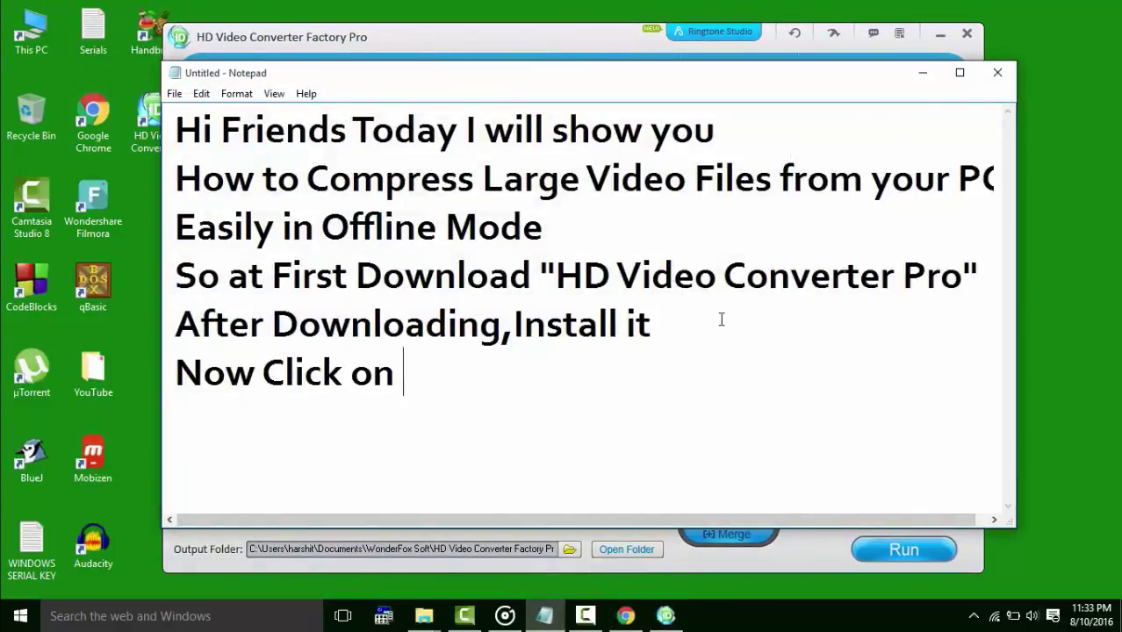
pyautogui.write(' Add Files to Add Video or')
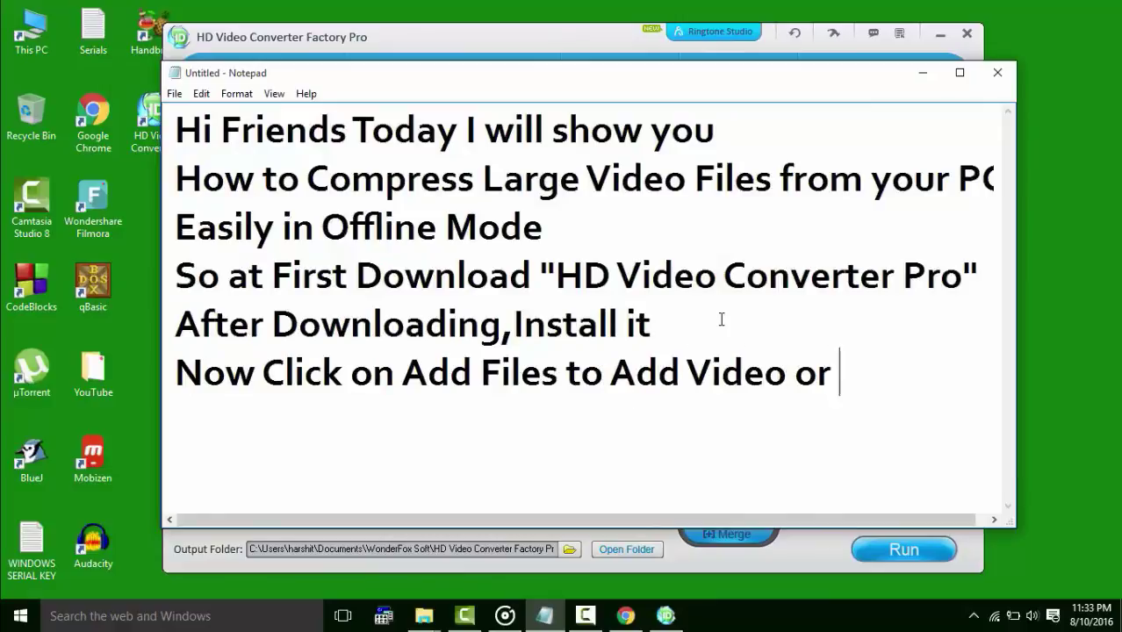
pyautogui.write(' Audio To B')
pyautogui.write('e Compr')
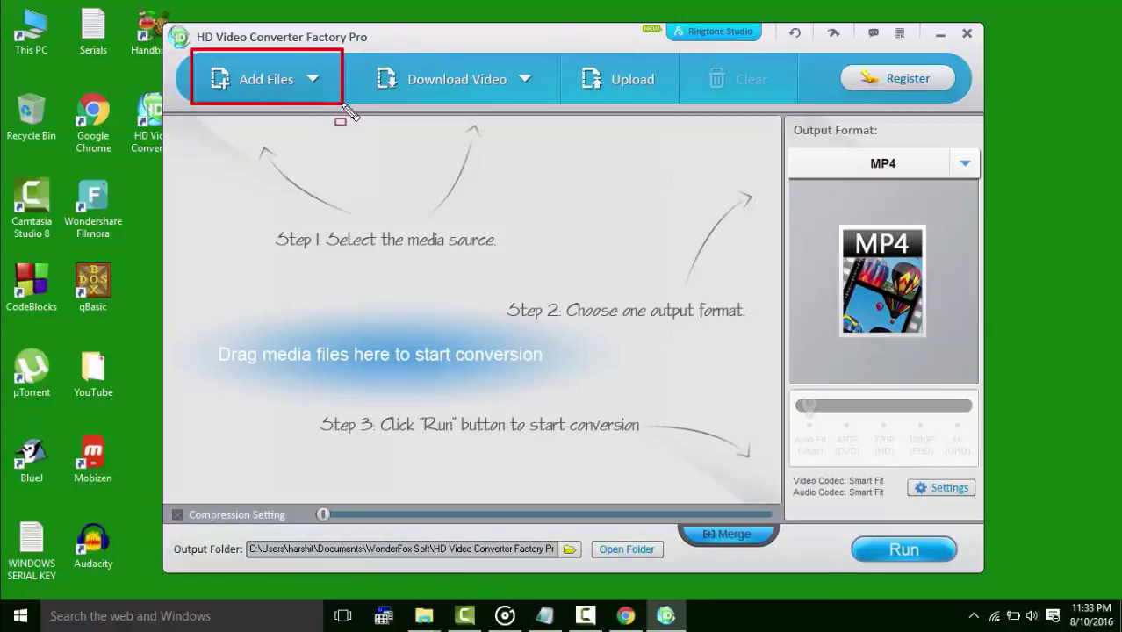
pyautogui.click(282, 80)
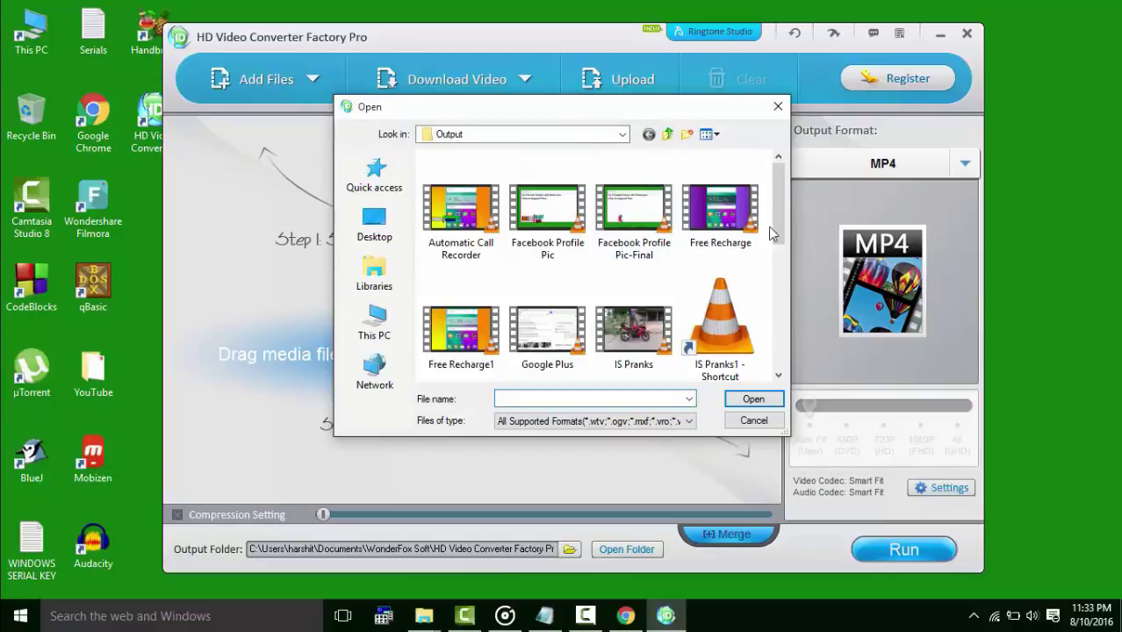
pyautogui.scroll(-3, 784, 242)
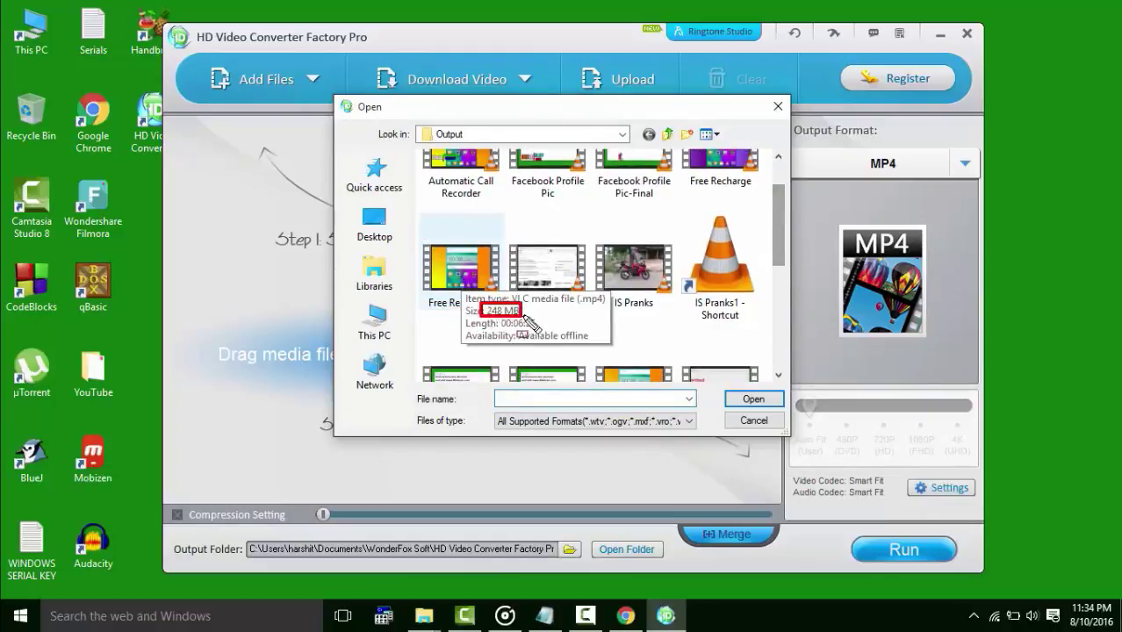
pyautogui.click(753, 399)
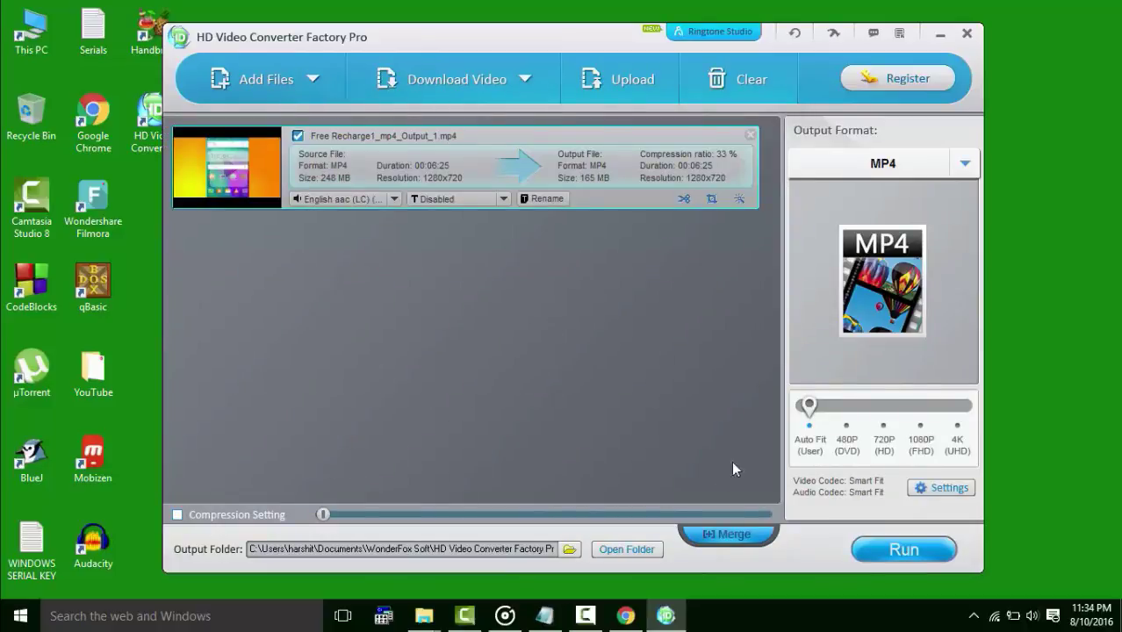
# - Choose MP4 as the output format at 720P resolution
pyautogui.click(882, 264)
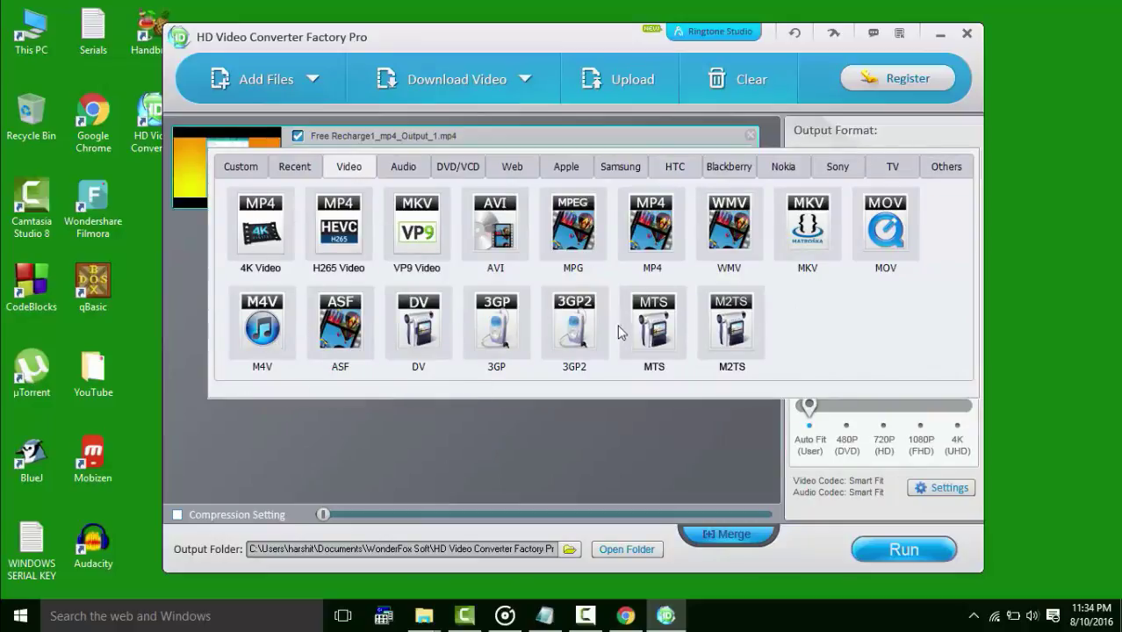
pyautogui.moveTo(618, 186); pyautogui.dragTo(691, 270)
pyautogui.click(667, 221)
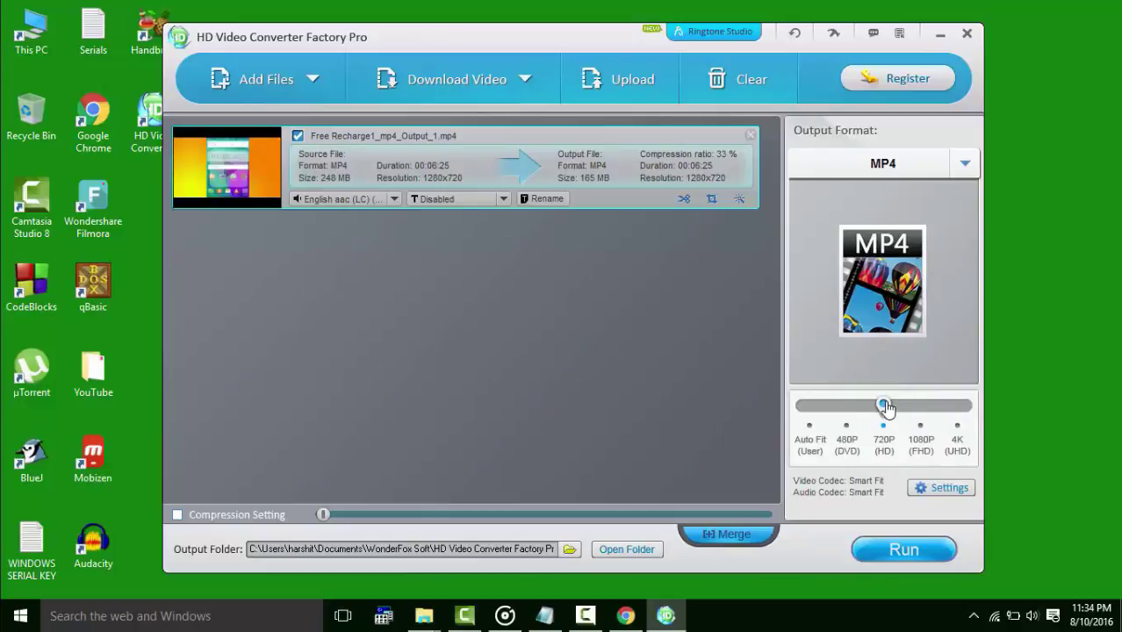
pyautogui.moveTo(962, 409); pyautogui.dragTo(860, 421)
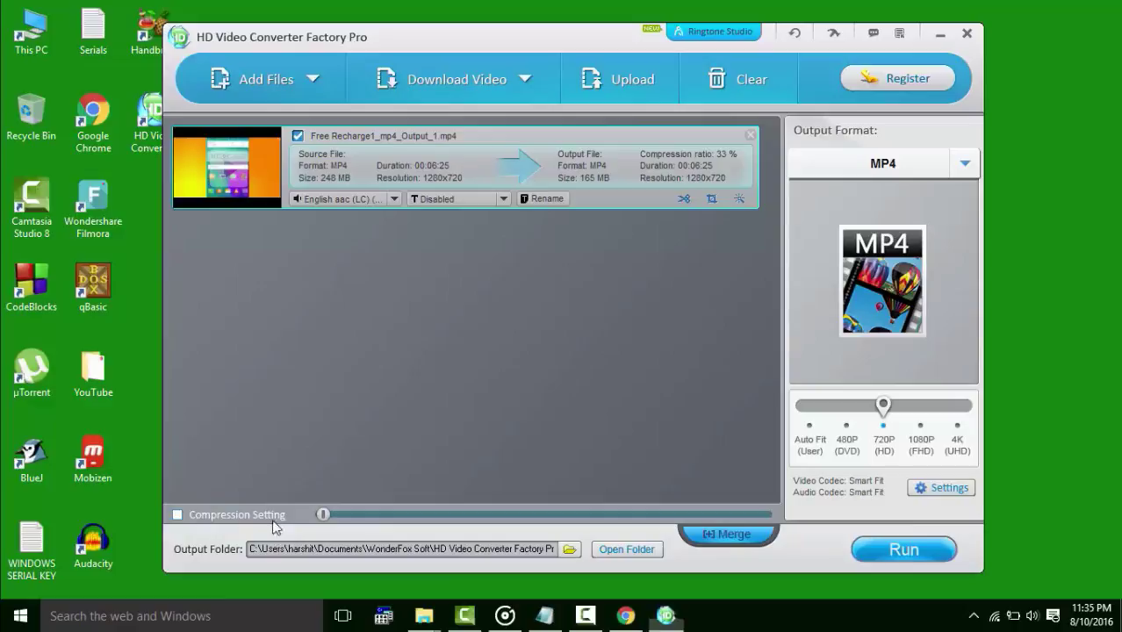
# - Enable compression and adjust it to 80%, shrinking the planned output to 50 MB
pyautogui.moveTo(323, 516); pyautogui.dragTo(383, 513)
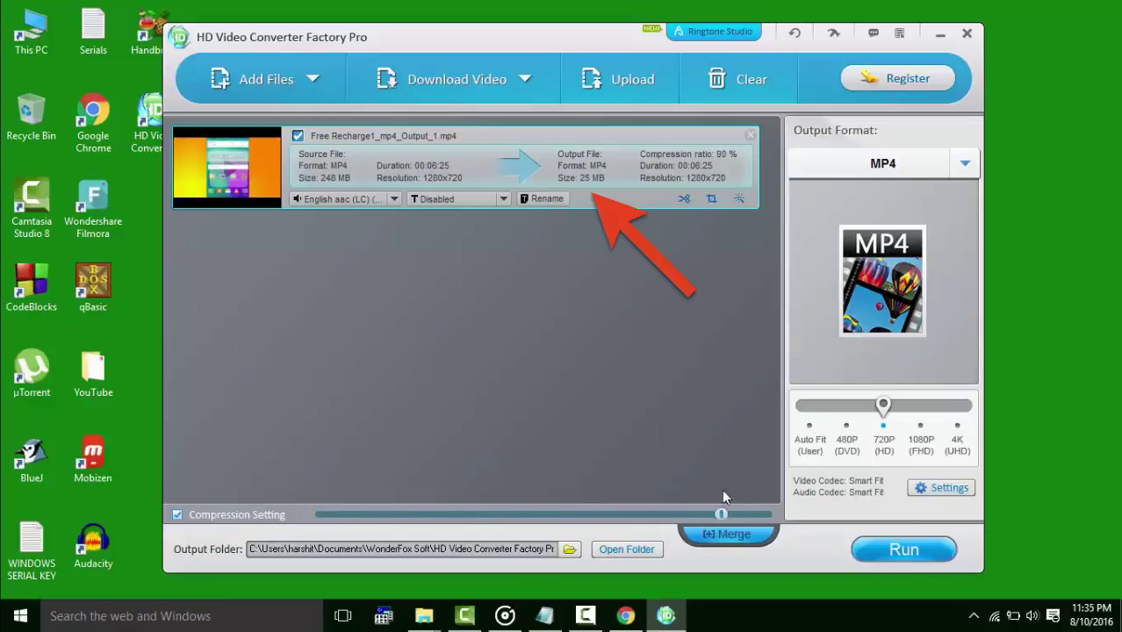
pyautogui.moveTo(764, 514); pyautogui.dragTo(736, 514)
pyautogui.moveTo(625, 512); pyautogui.dragTo(782, 497)
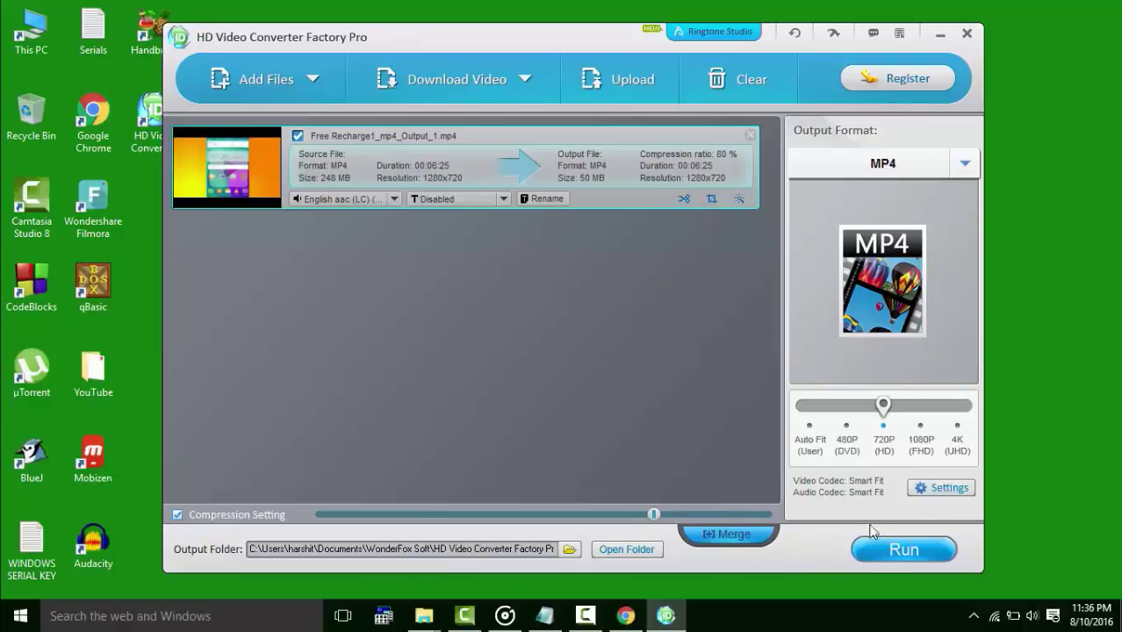
# - Run the conversion past the Register prompt and open the OutputVideo folder holding the 34.2 MB result
pyautogui.click(882, 549)
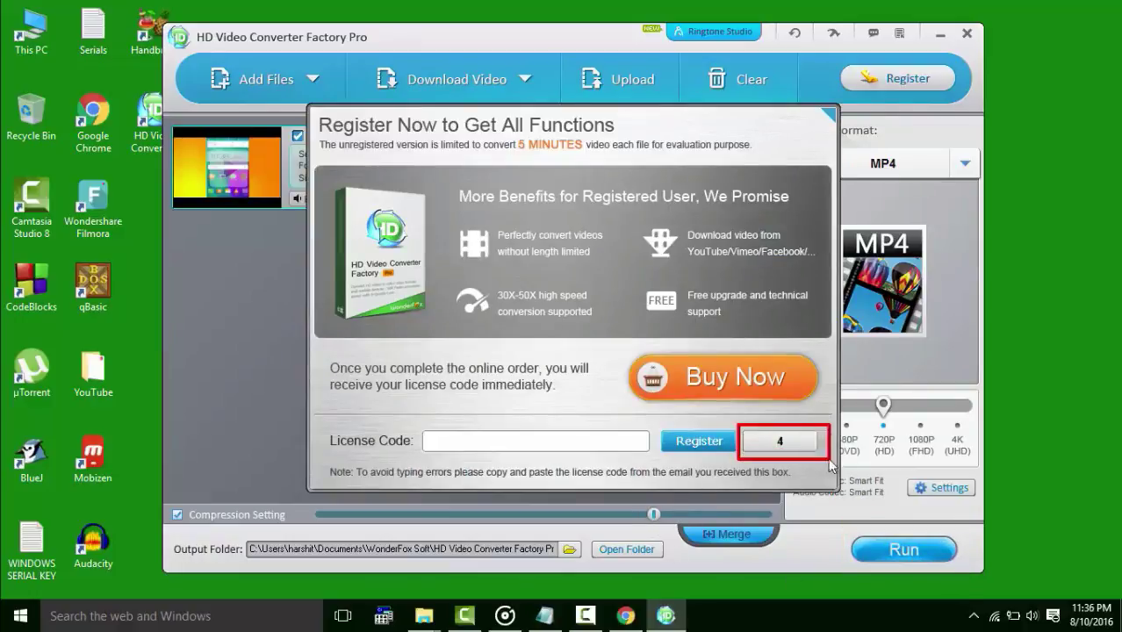
pyautogui.click(780, 442)
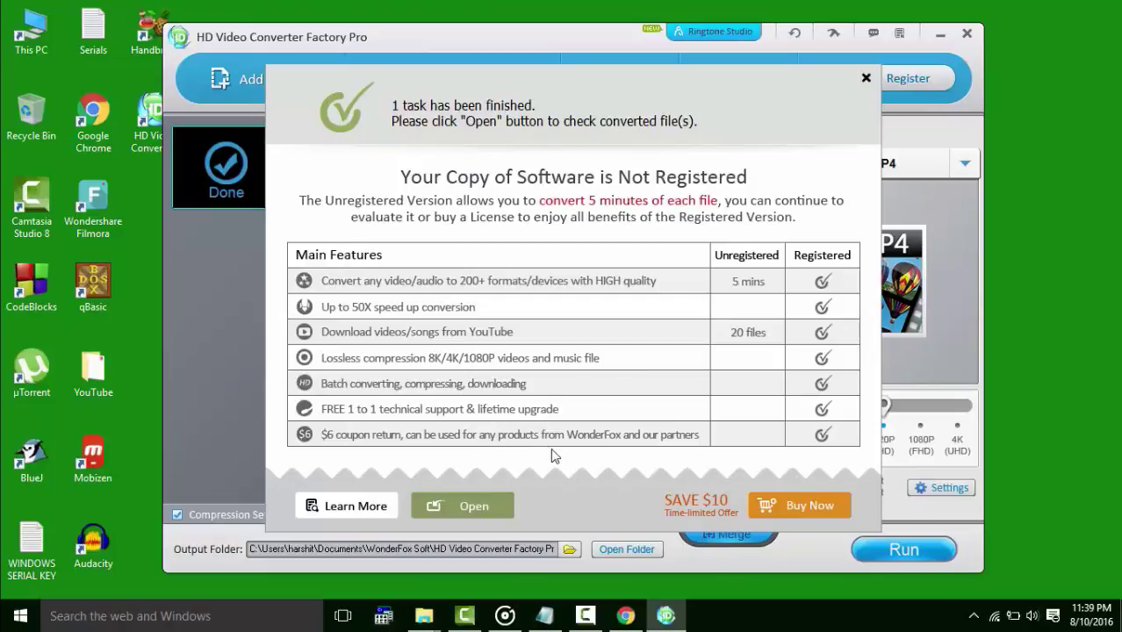
pyautogui.click(474, 505)
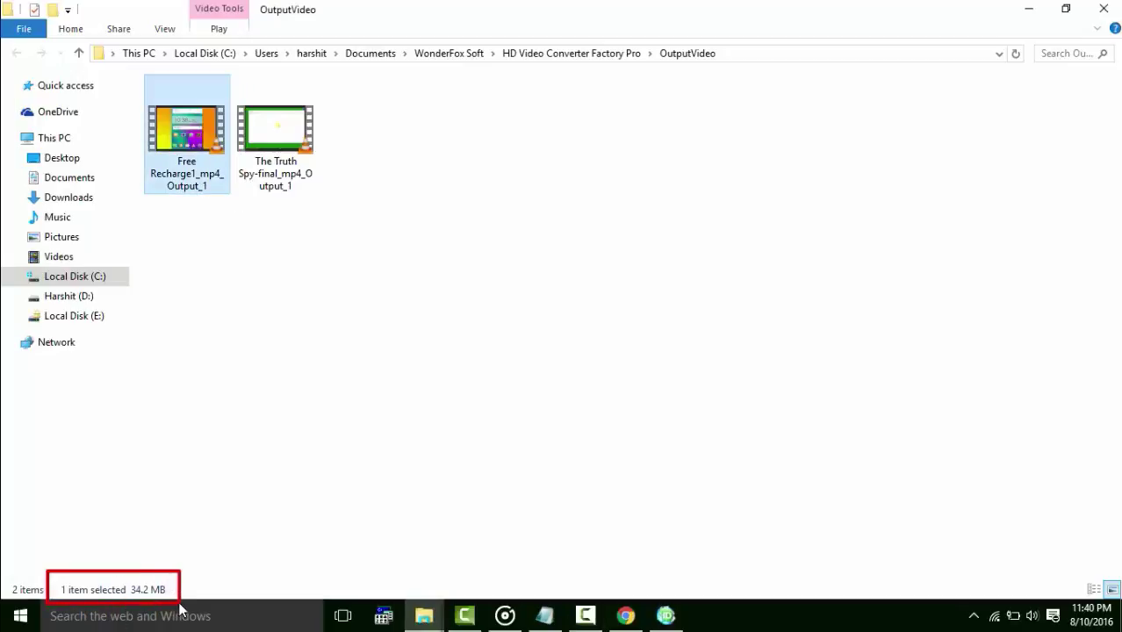
# - Play the 248 MB original Free Recharge1 from Documents > Wondershare Filmora > Output in VLC
pyautogui.click(70, 177)
pyautogui.doubleClick(235, 208)
pyautogui.doubleClick(220, 103)
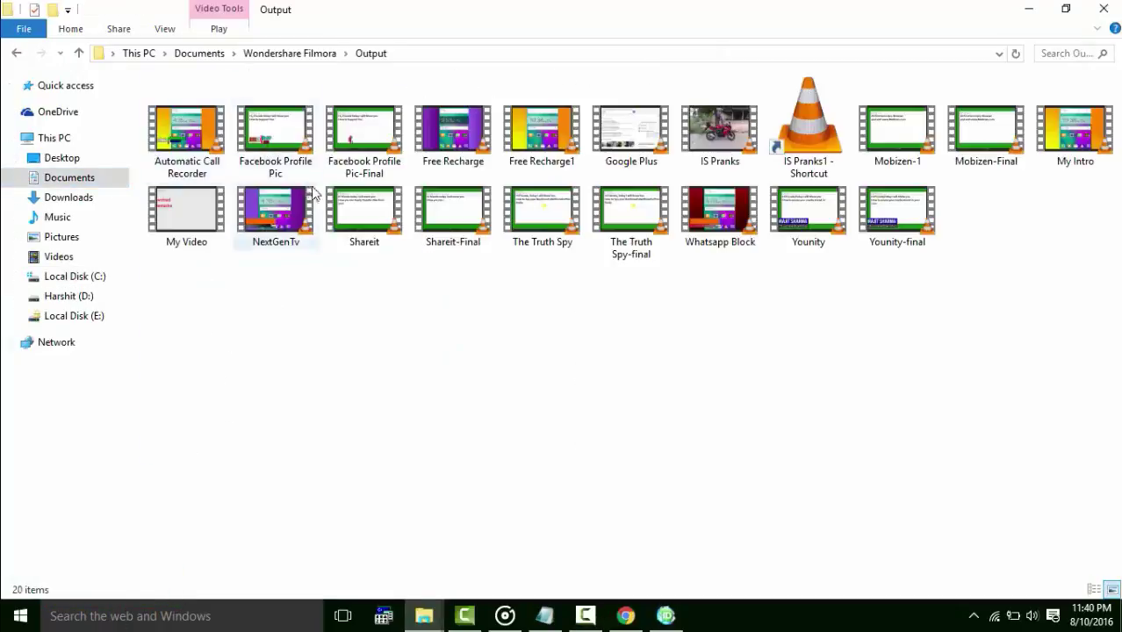
pyautogui.click(504, 107)
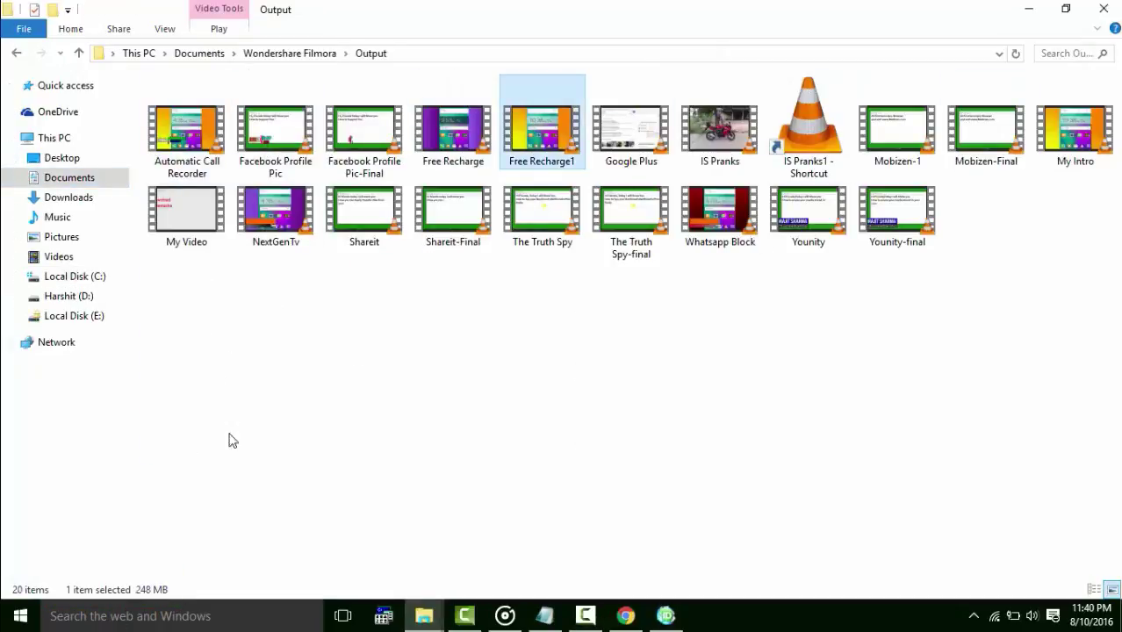
pyautogui.doubleClick(539, 127)
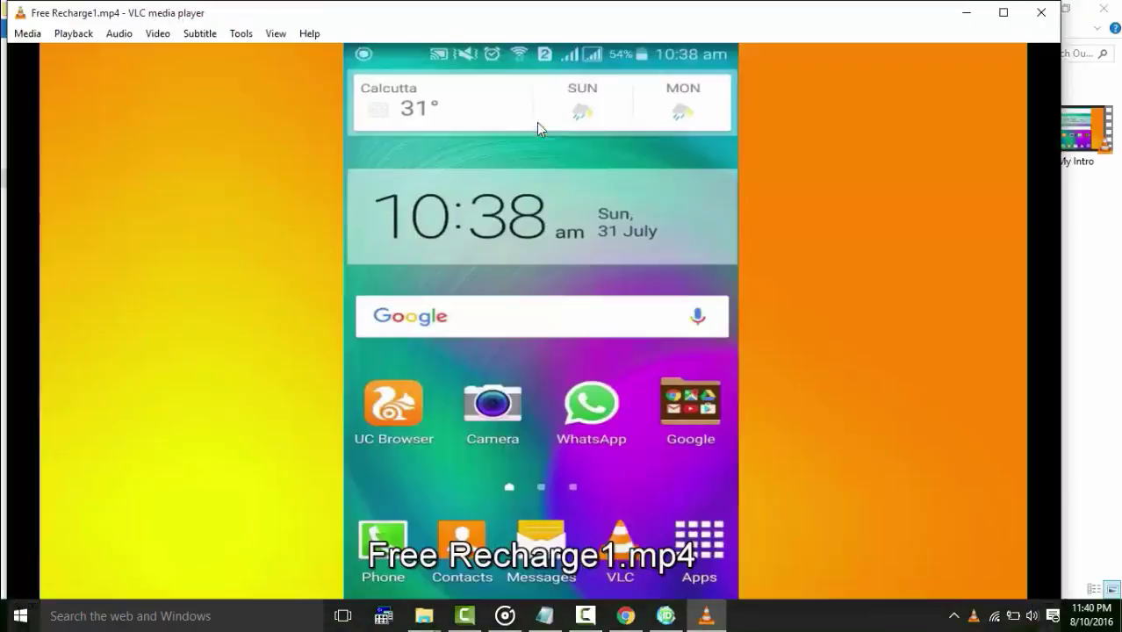
pyautogui.click(439, 590)
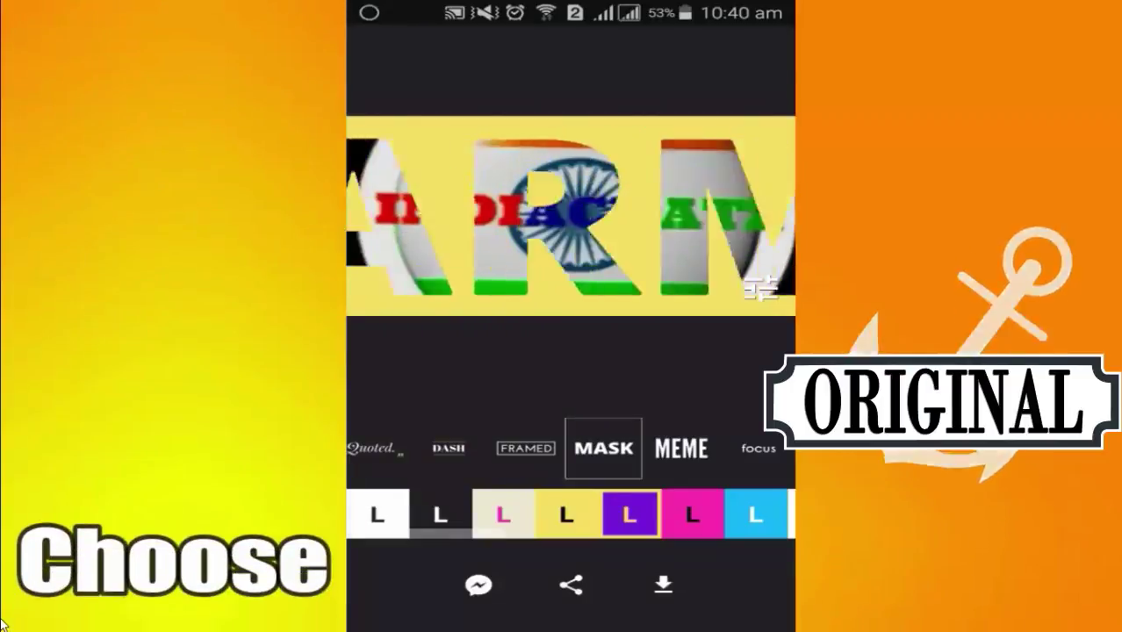
pyautogui.press('Escape')
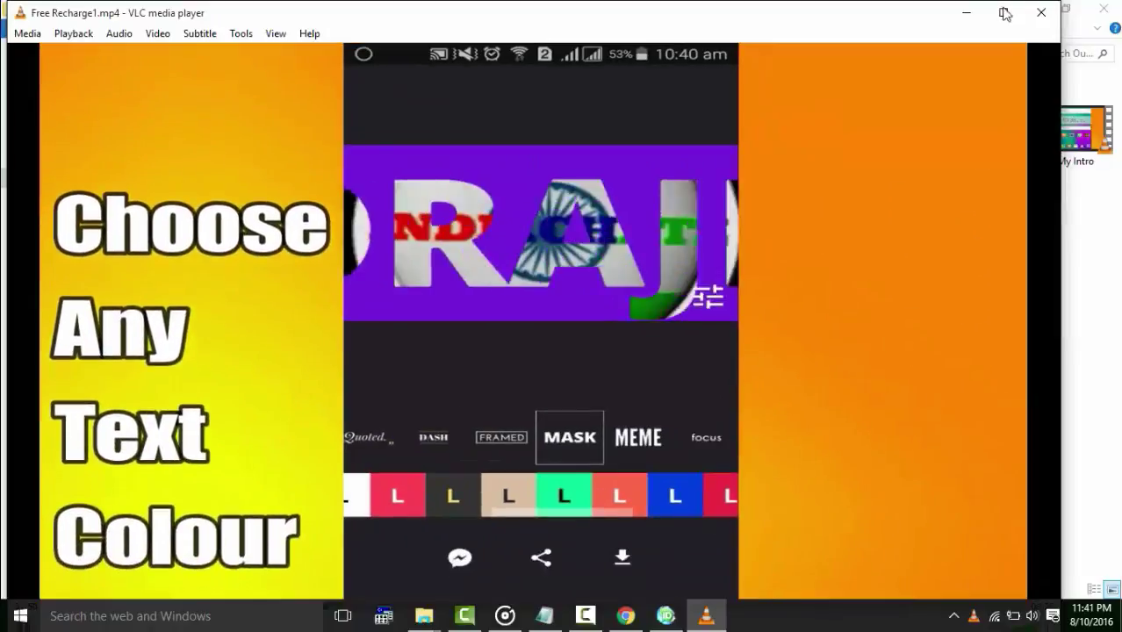
pyautogui.hotkey('alt', 'F4')
# - Play the 34.2 MB converted Free Recharge1 from OutputVideo in VLC
pyautogui.click(16, 54)
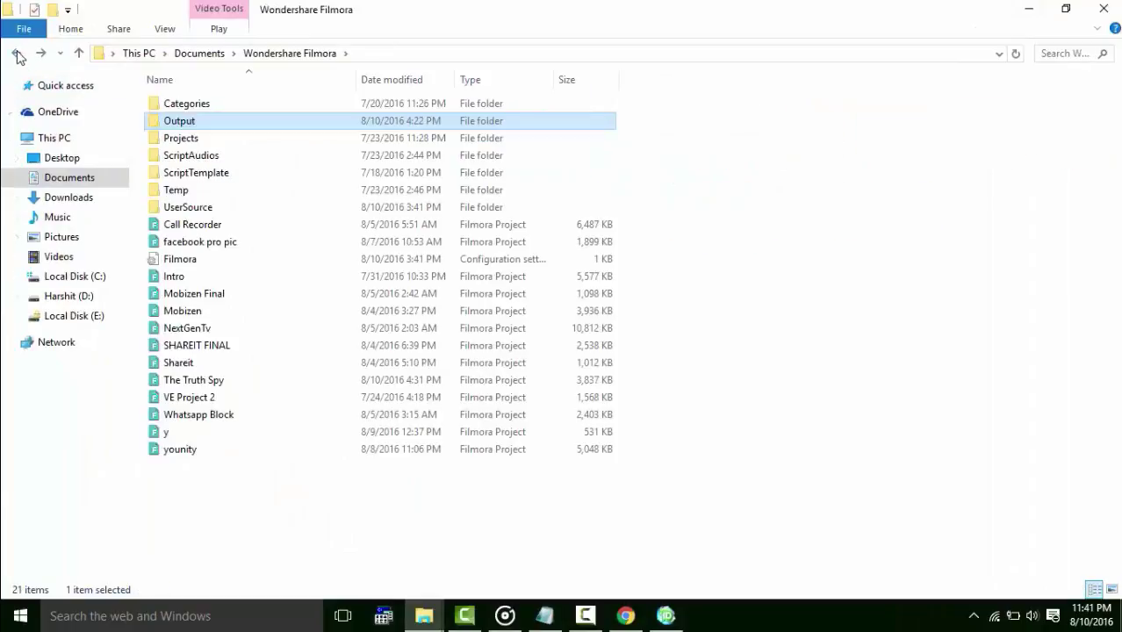
pyautogui.doubleClick(178, 125)
pyautogui.doubleClick(388, 269)
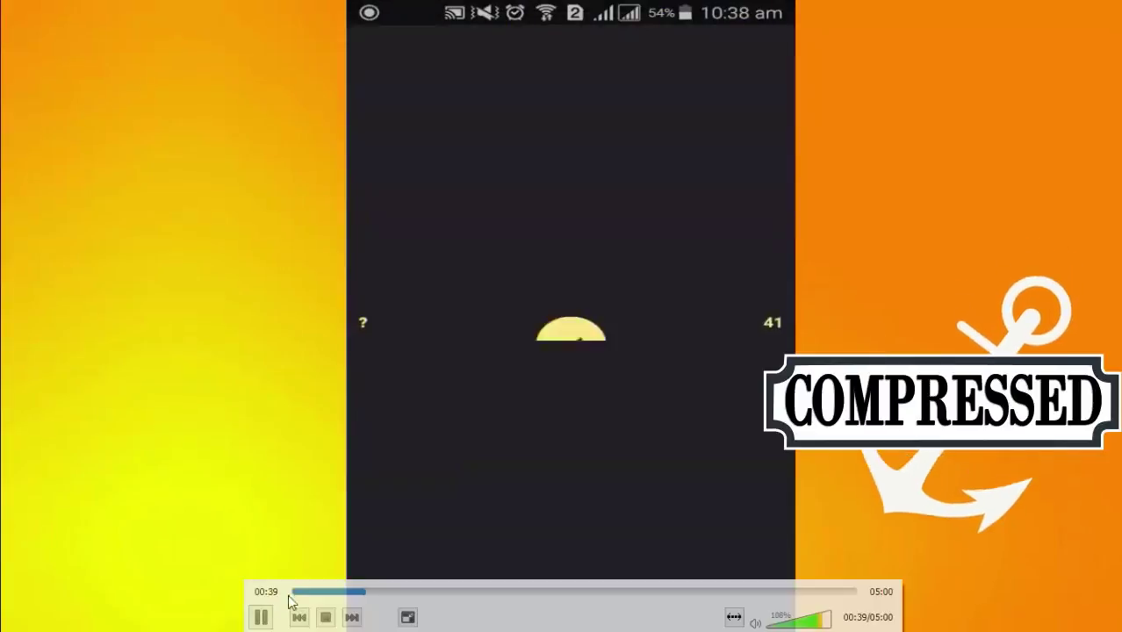
pyautogui.moveTo(288, 600); pyautogui.dragTo(477, 586)
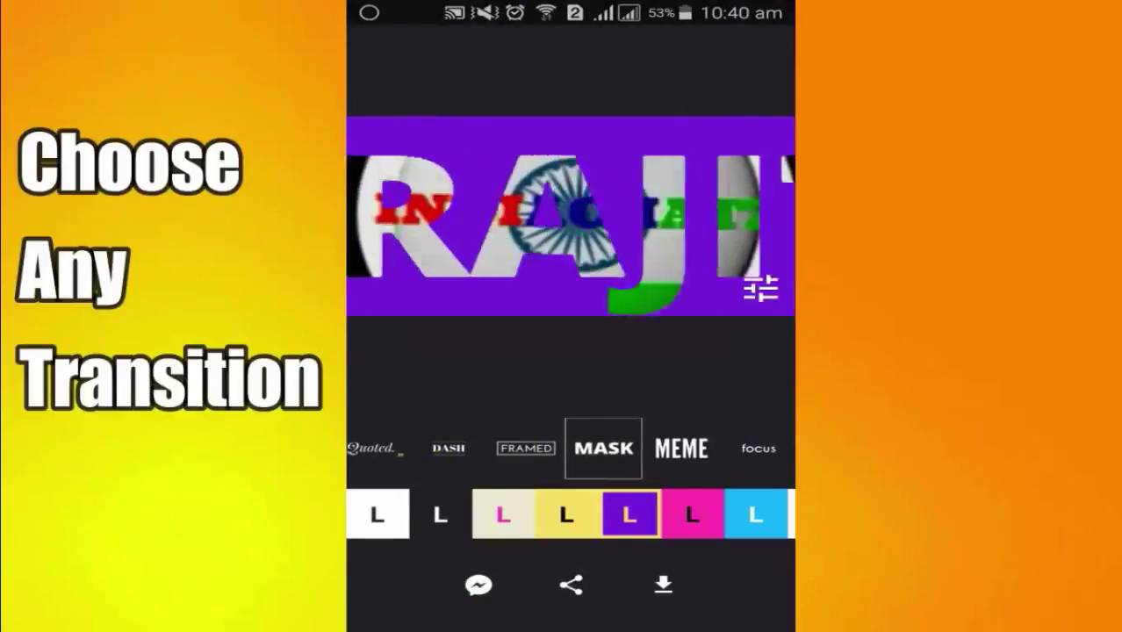
pyautogui.press('Escape')
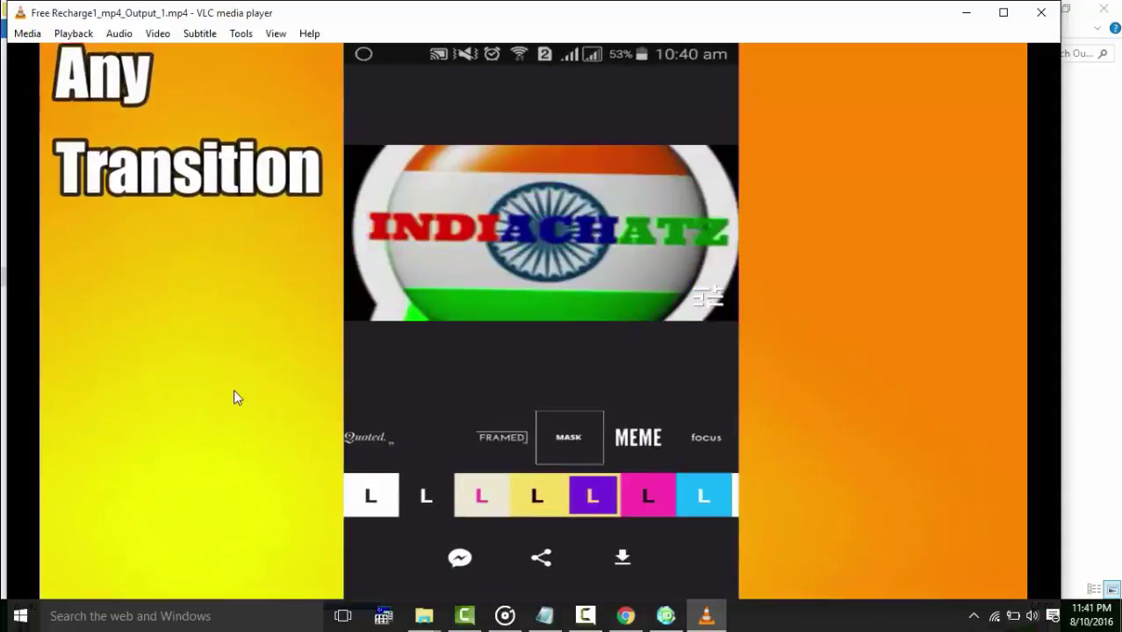
pyautogui.hotkey('alt', 'F4')
pyautogui.hotkey('alt', 'F4')
# - Note '248mb->34mb Without Losing Any Quality', then rewrite the note announcing another advanced-feature app
pyautogui.click(544, 614)
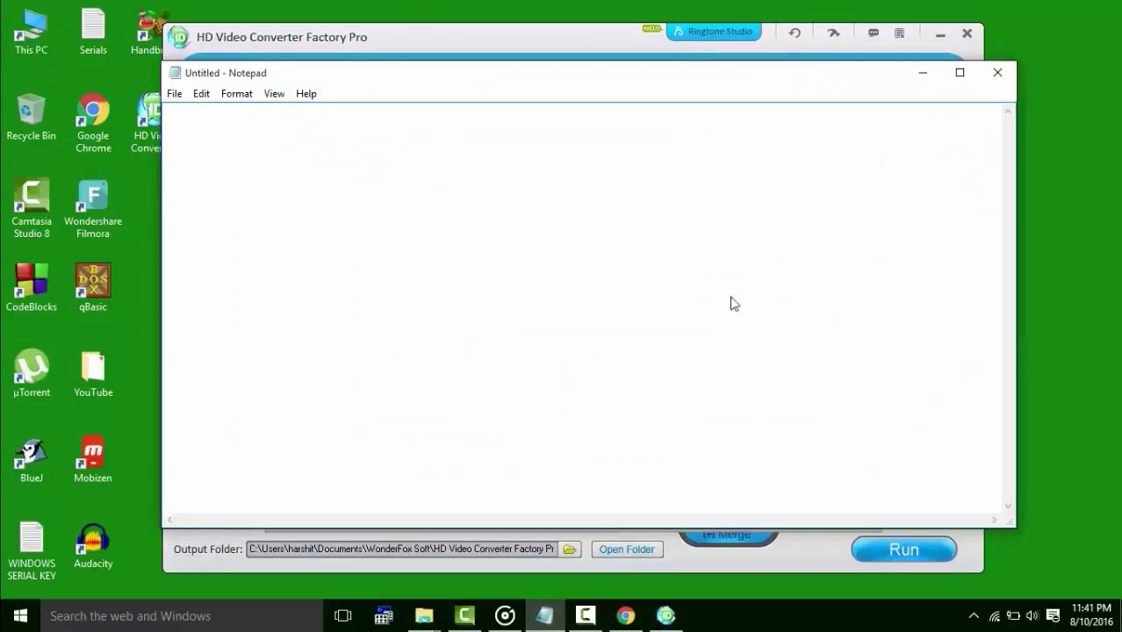
pyautogui.write('So Now You can see 248mb->34mb With')
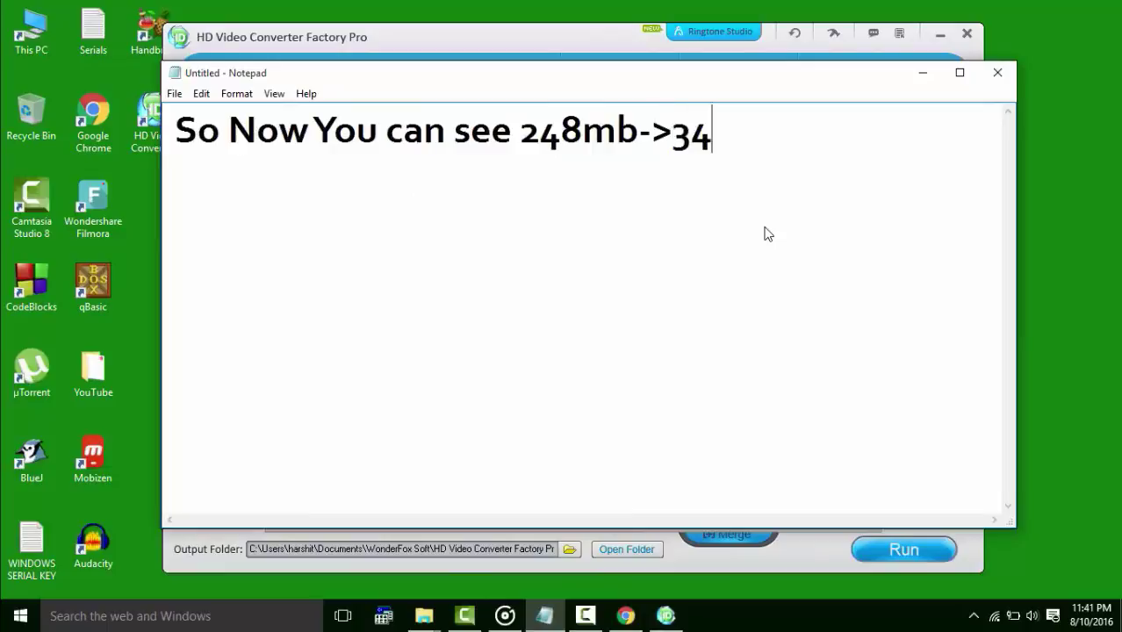
pyautogui.write('out Losing Any ')
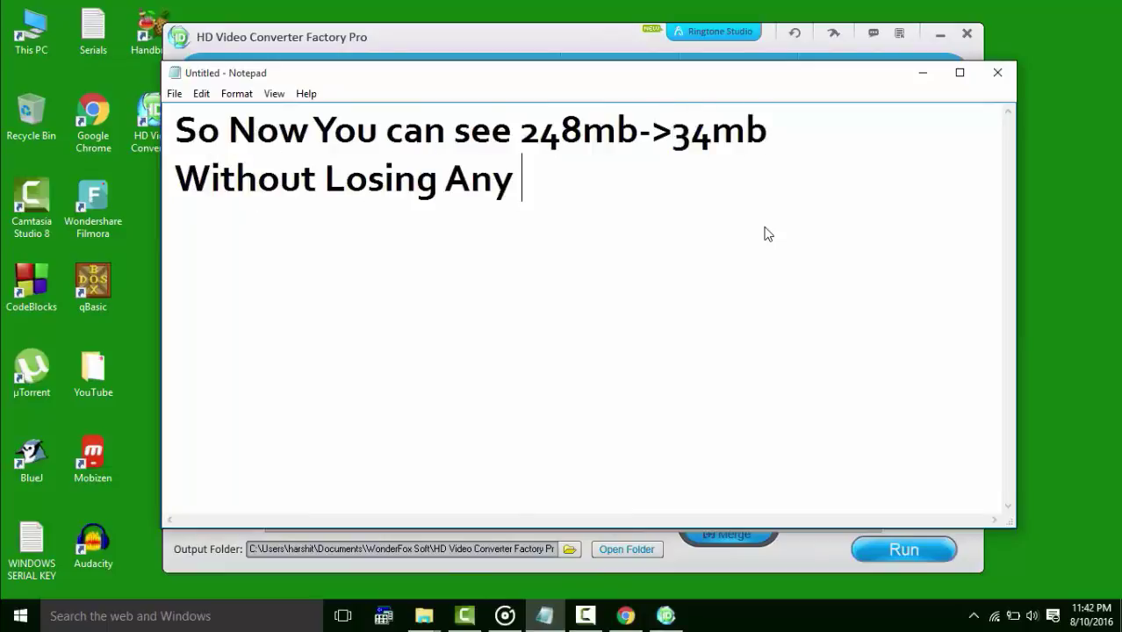
pyautogui.write('Quality')
pyautogui.hotkey('ctrl', 'a')
pyautogui.write('N')
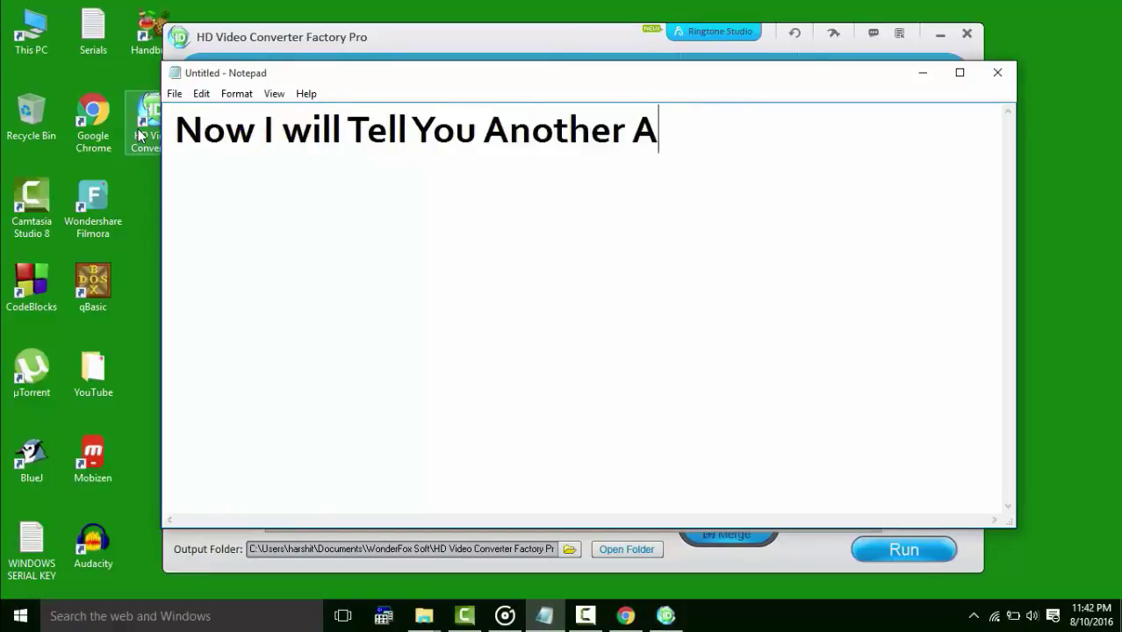
pyautogui.write('ome')
pyautogui.press('Return')
pyautogui.write('advance')
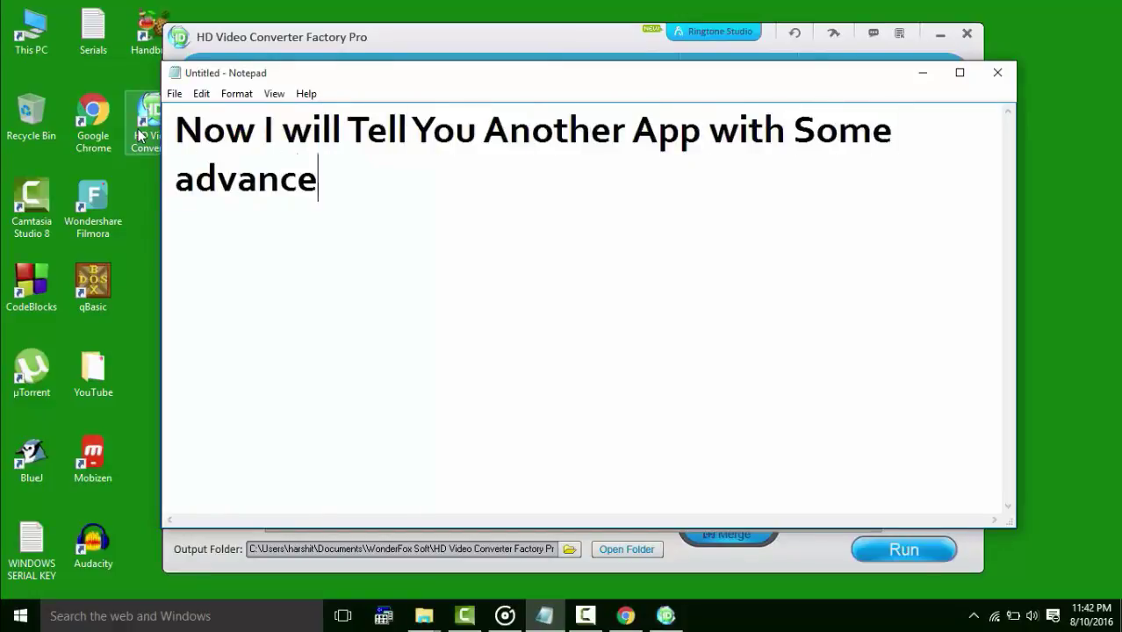
pyautogui.write('d features')
pyautogui.press('Return')
pyautogui.write('Download"HandBrake')
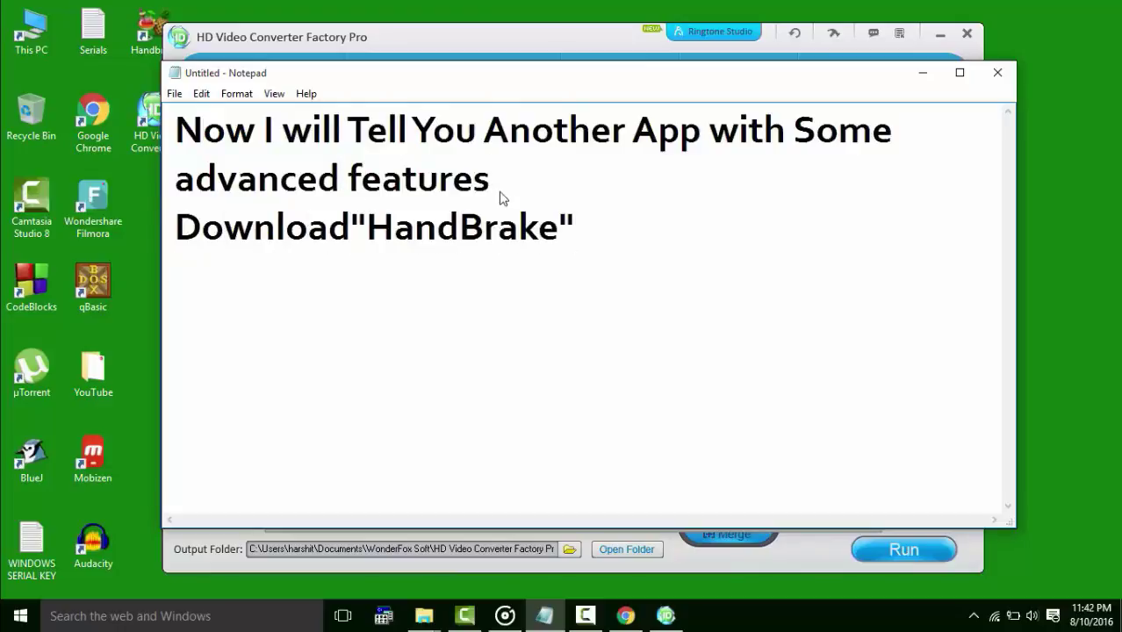
# - Copy the word HandBrake from the note and switch to Chrome
pyautogui.moveTo(561, 227); pyautogui.dragTo(367, 227)
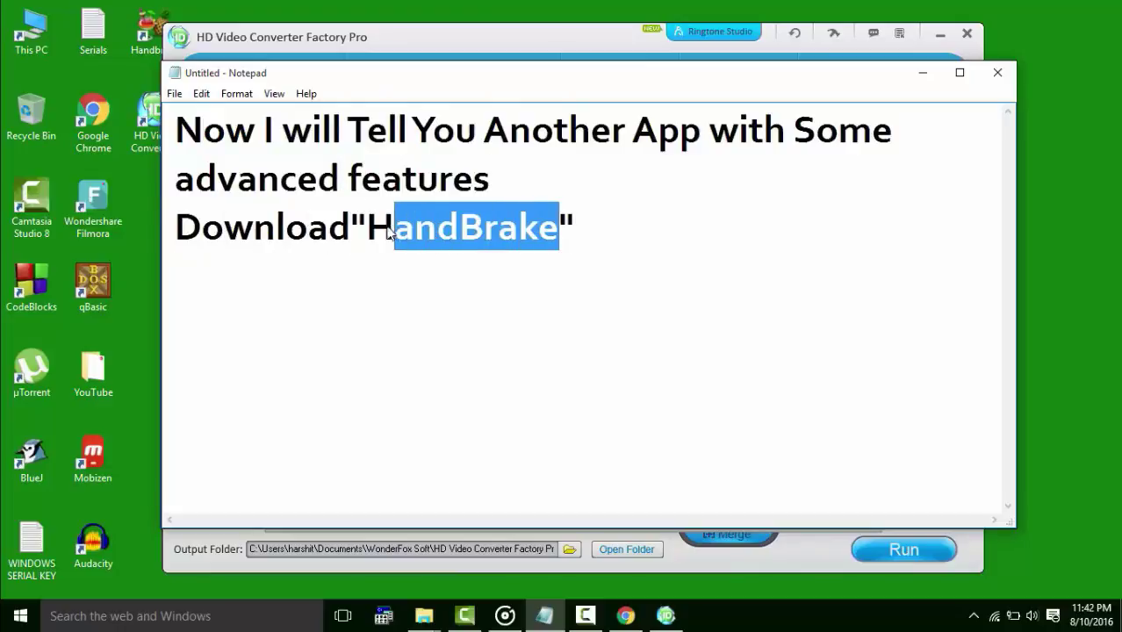
pyautogui.rightClick(391, 226)
pyautogui.click(421, 278)
pyautogui.hotkey('alt', 'Tab')
# - Search Google for 'handbrake download' and open the HandBrake: Downloads page
pyautogui.write('Handbrake')
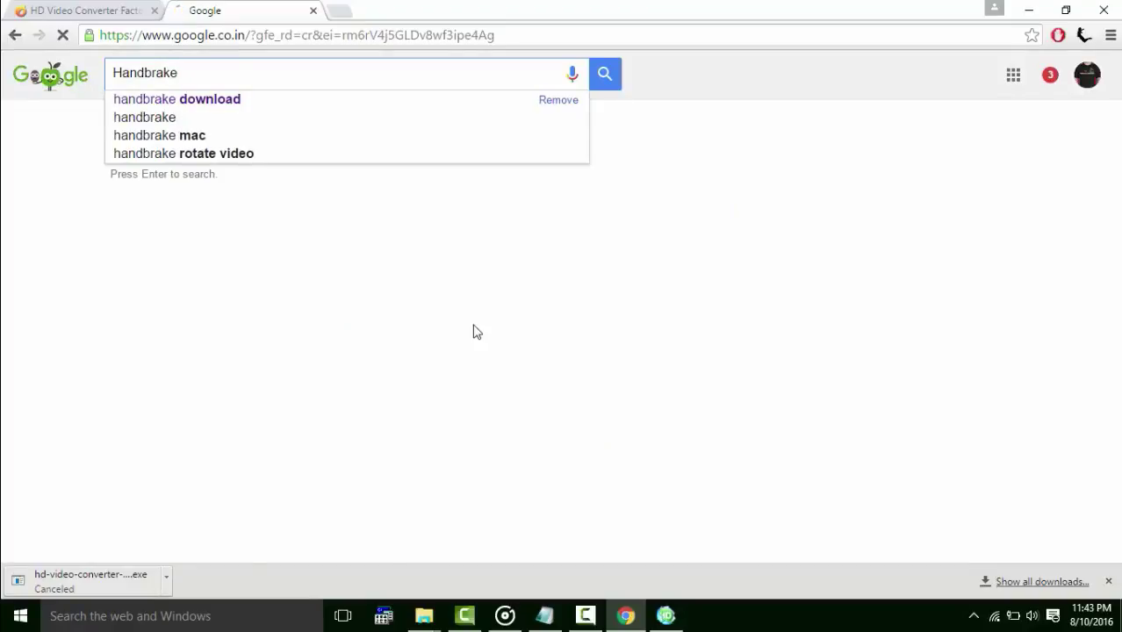
pyautogui.press('Down')
pyautogui.press('Return')
pyautogui.moveTo(88, 184); pyautogui.dragTo(475, 282)
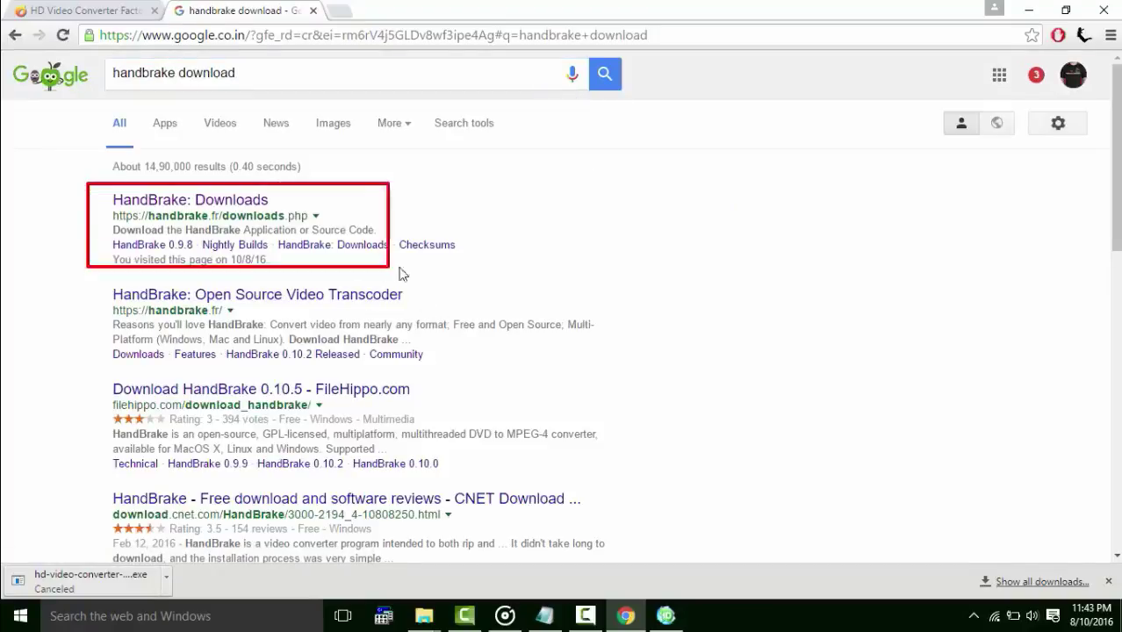
pyautogui.click(245, 203)
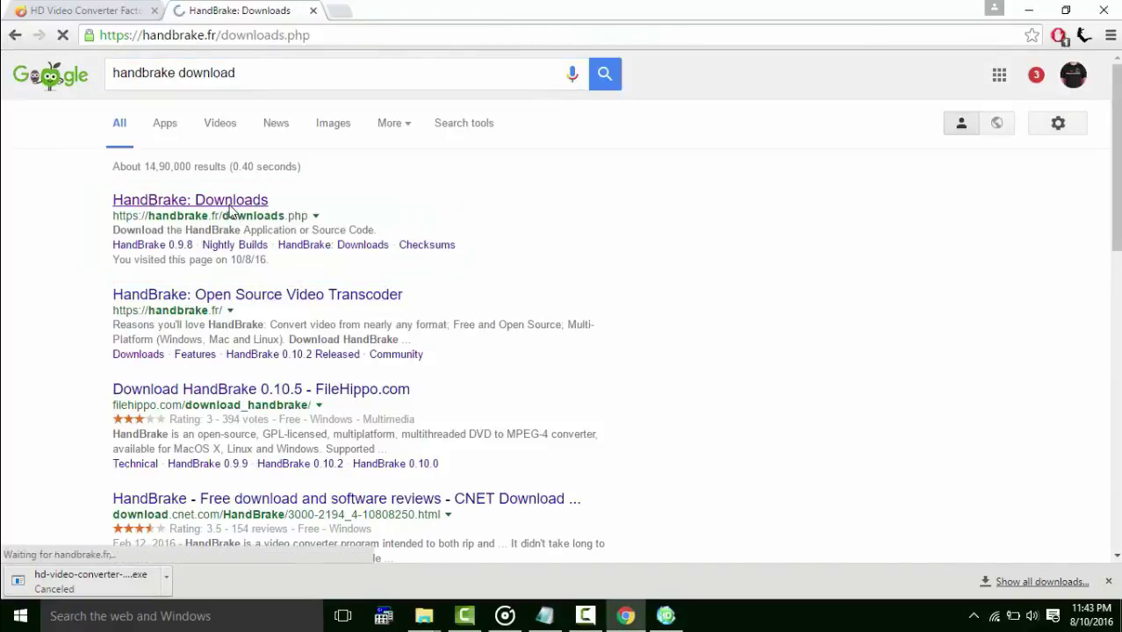
pyautogui.scroll(-1, 975, 275)
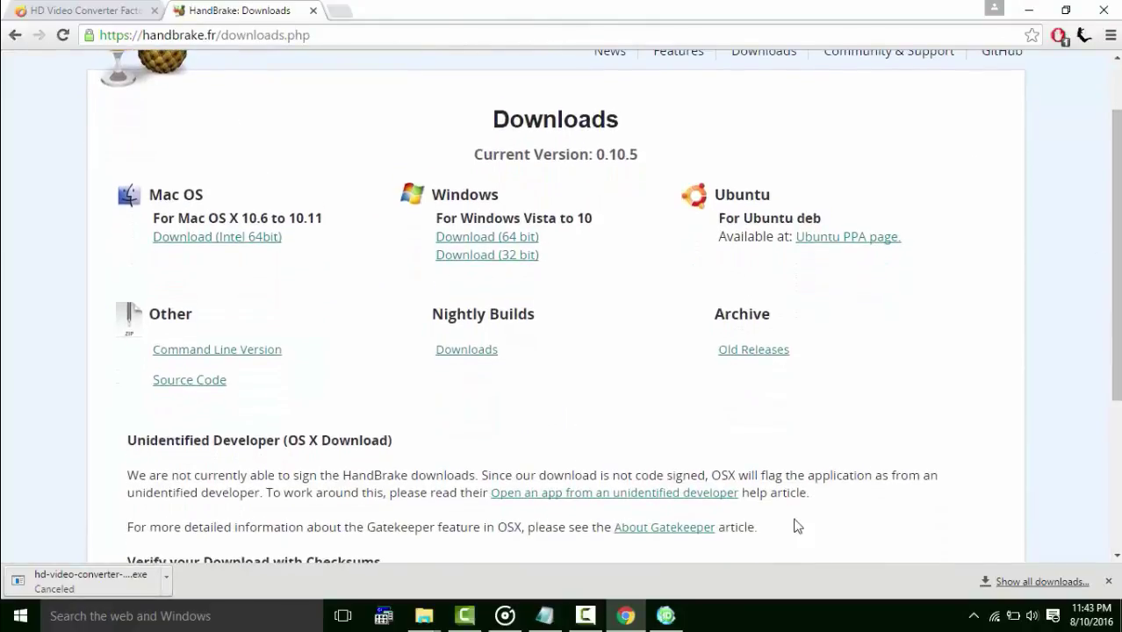
# - Add 'Now Choose Your Operating System' to the Notepad note
pyautogui.click(557, 616)
pyautogui.press('End')
pyautogui.press('Return')
pyautogui.write('Now Choos')
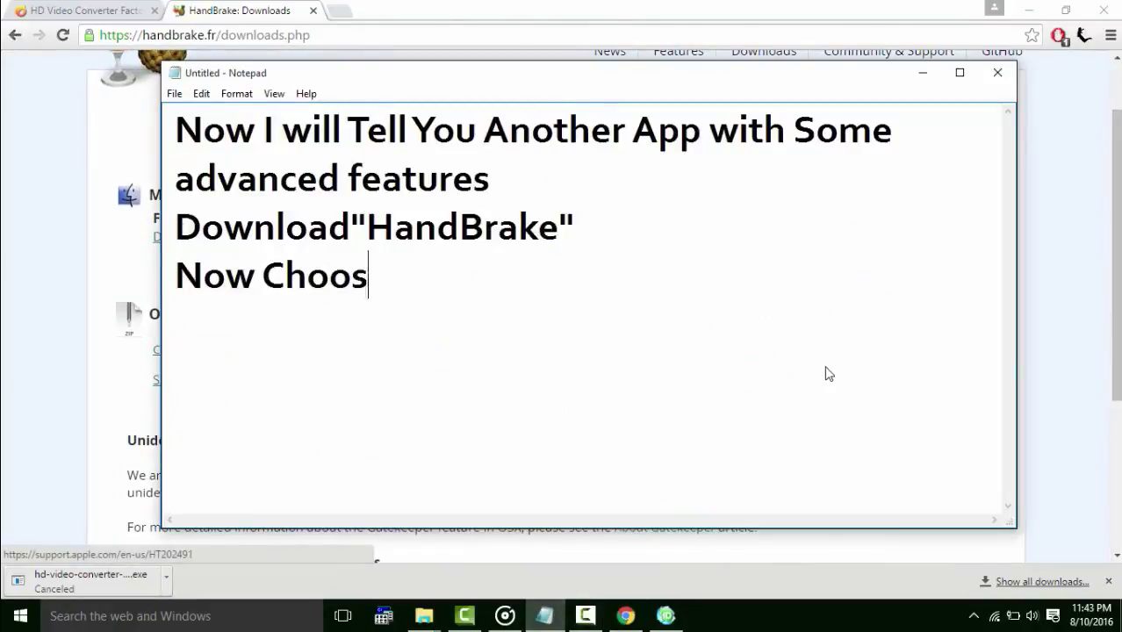
pyautogui.write('e Your Operating System')
pyautogui.click(922, 72)
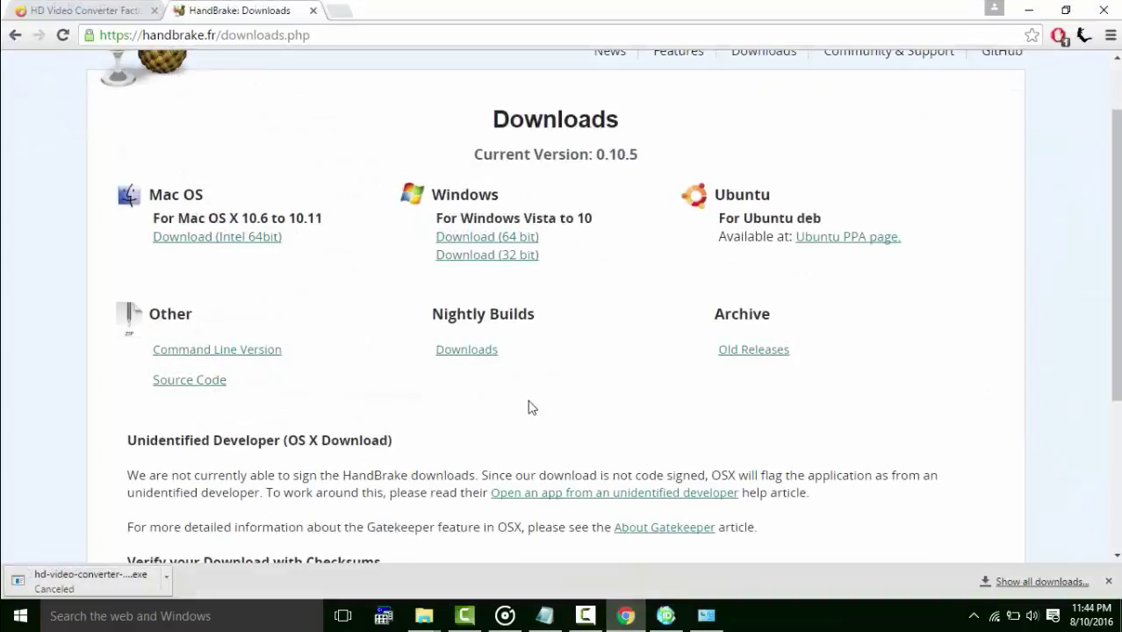
# - Start the 32-bit Windows HandBrake download and add an 'After Downloading' install line to the note
pyautogui.click(474, 254)
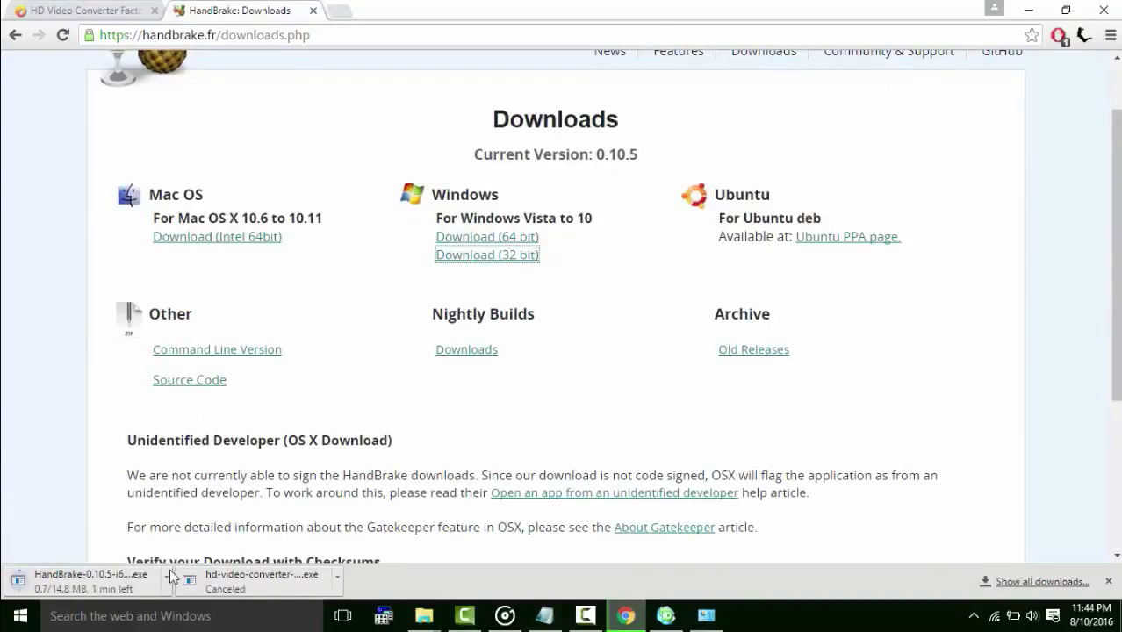
pyautogui.click(165, 575)
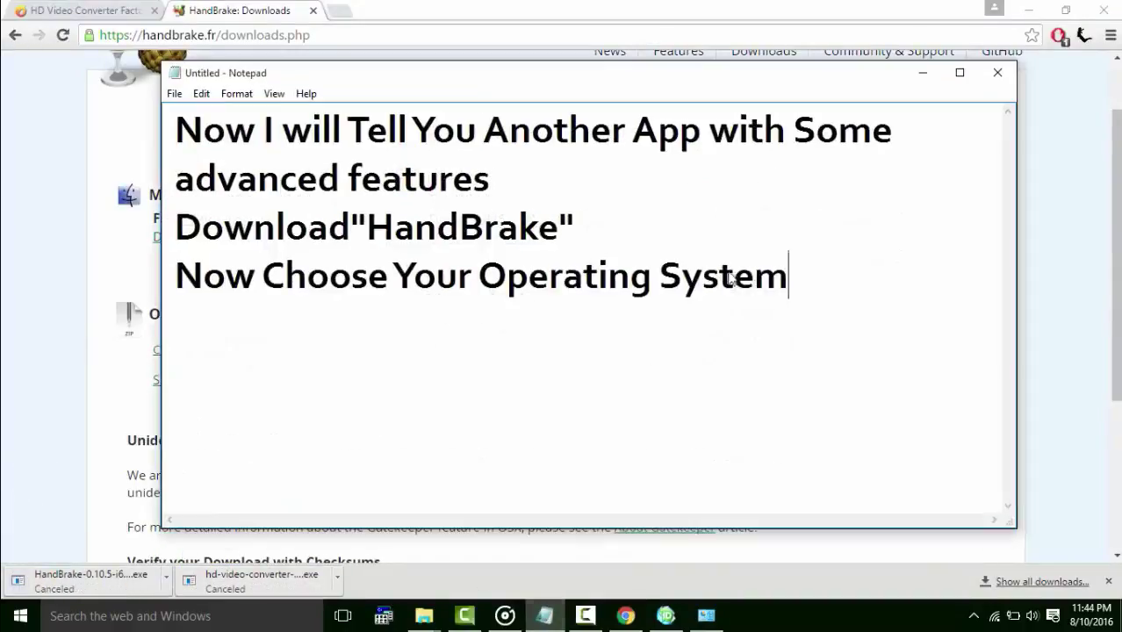
pyautogui.press('Return')
pyautogui.write('After Downloading ,Install it')
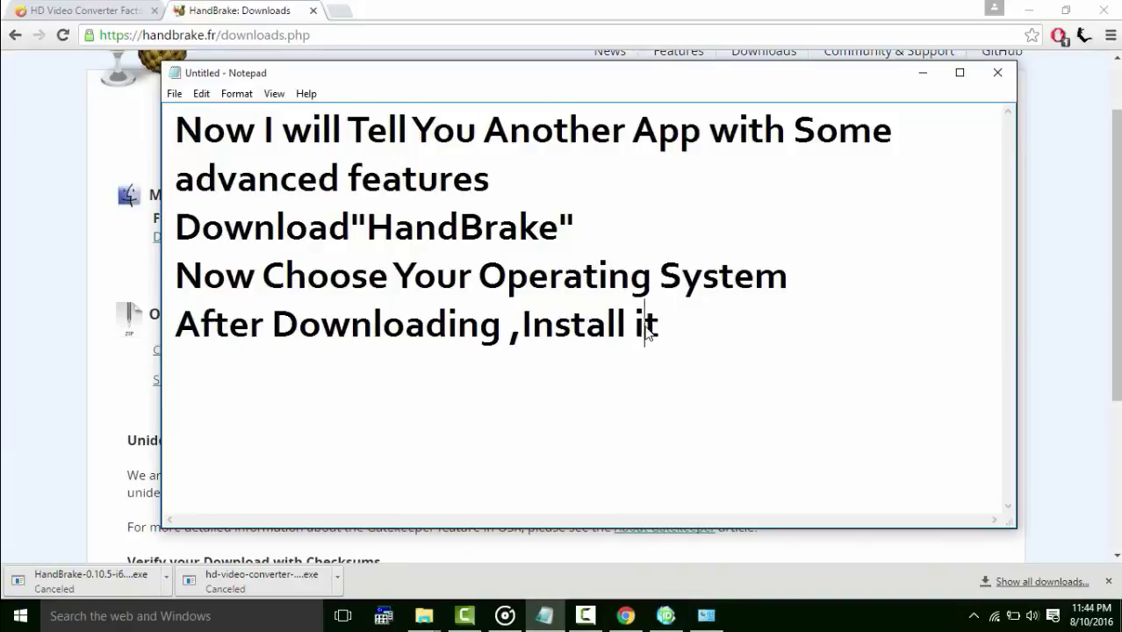
pyautogui.moveTo(510, 324); pyautogui.dragTo(658, 325)
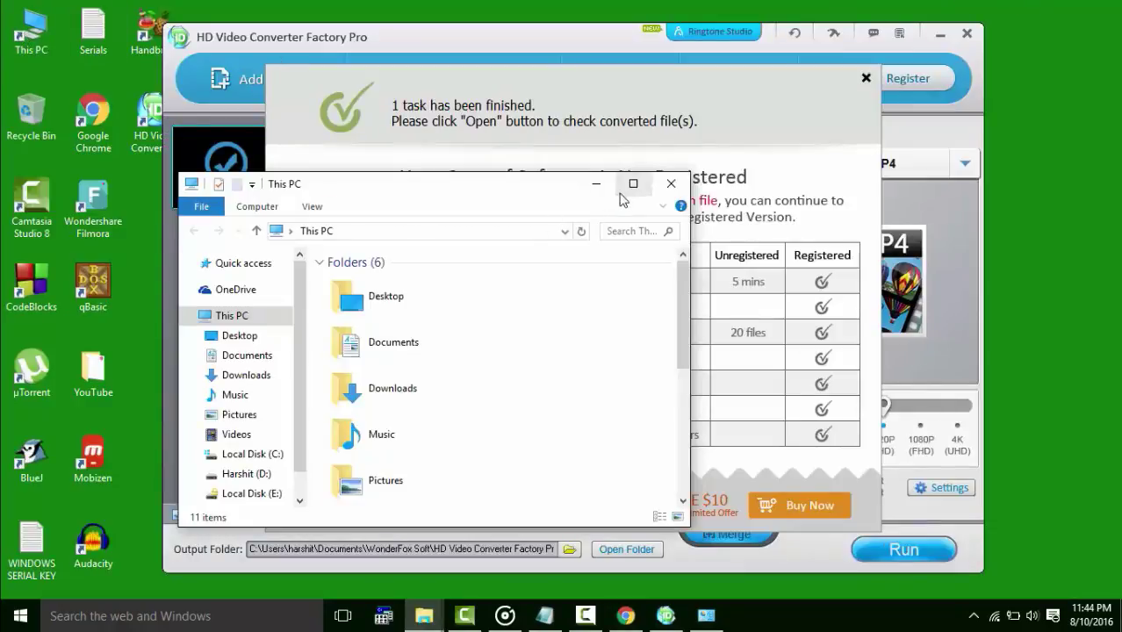
# - Maximize This PC, run the HandBrake installer, and note it is already installed
pyautogui.click(632, 183)
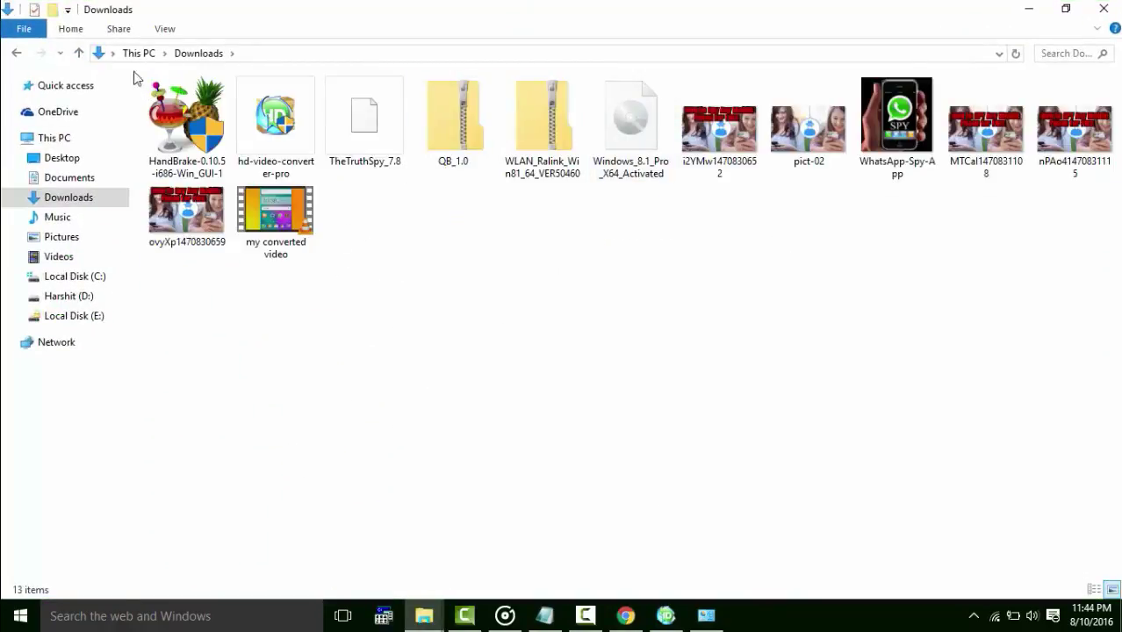
pyautogui.doubleClick(184, 118)
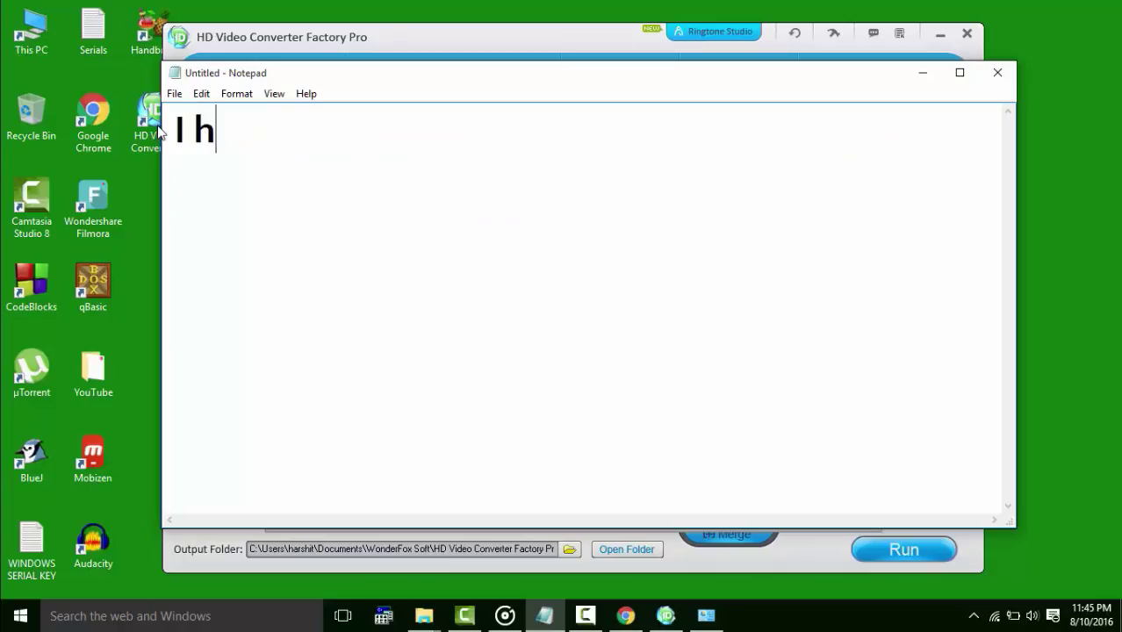
pyautogui.write('ave already instal')
pyautogui.write('o now i wi')
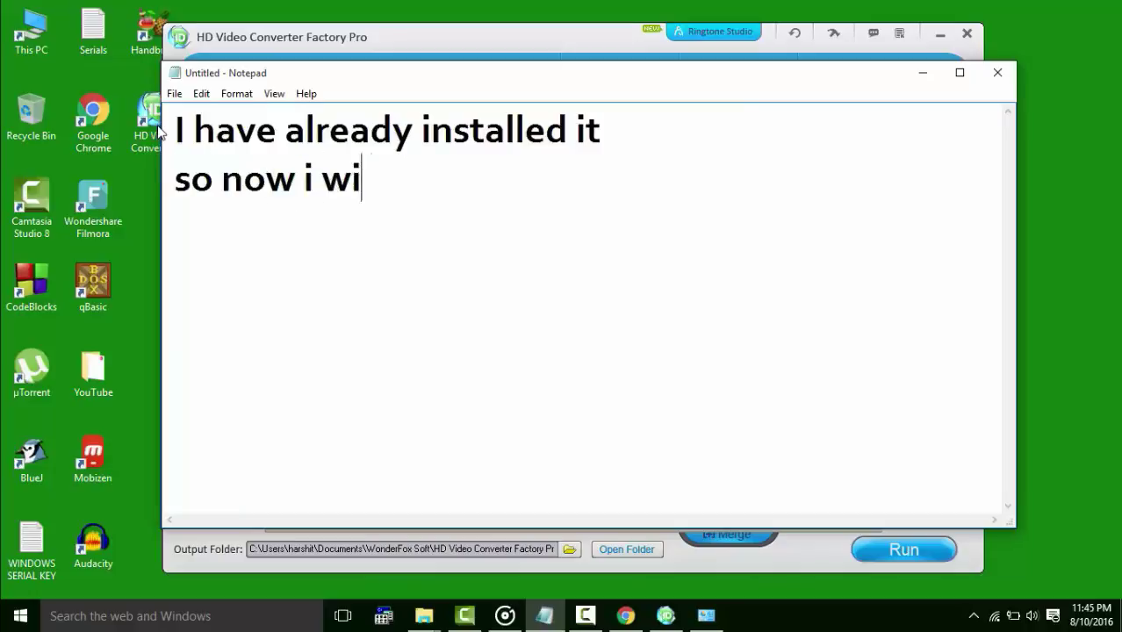
pyautogui.write('tall it ag')
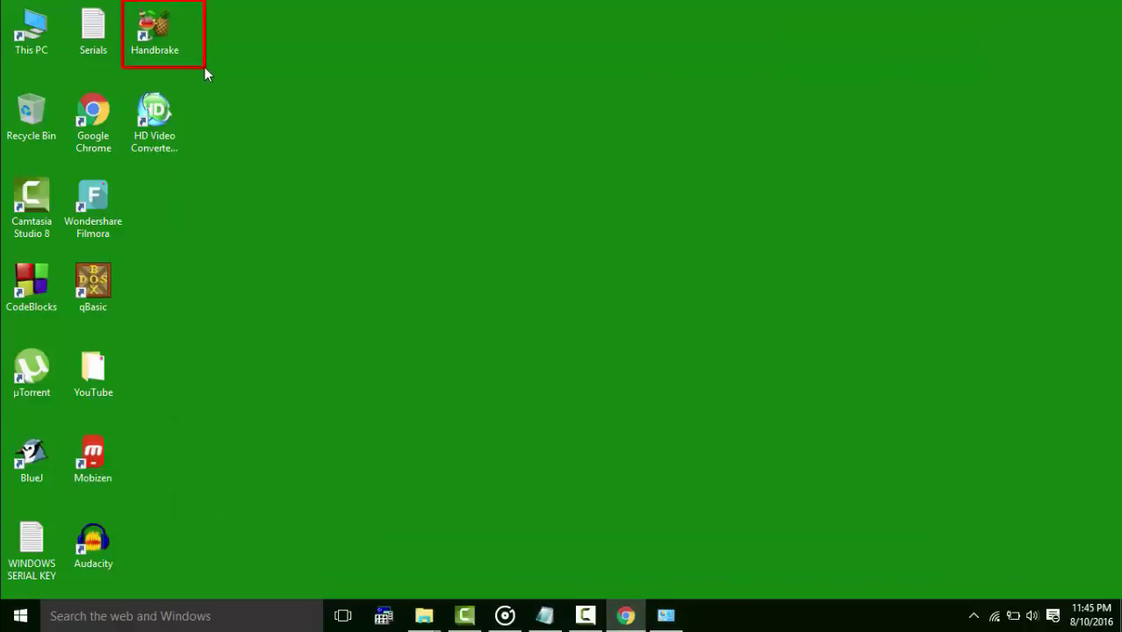
# - Launch HandBrake, highlight the presets, source size and cropping areas, and bring up Source options
pyautogui.doubleClick(154, 33)
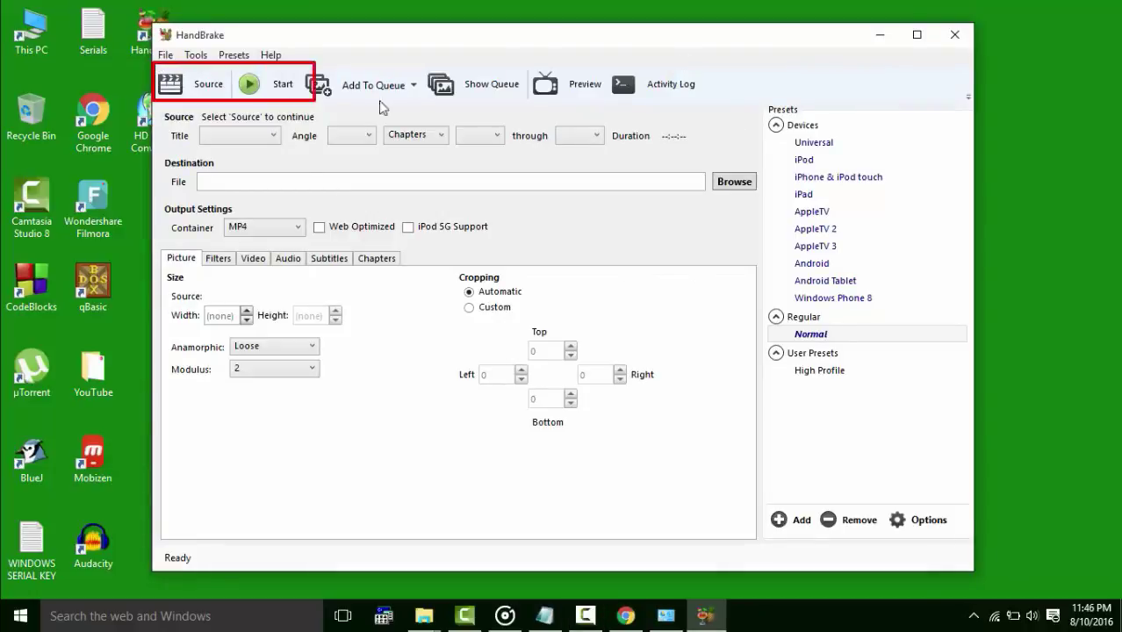
pyautogui.moveTo(760, 96); pyautogui.dragTo(964, 409)
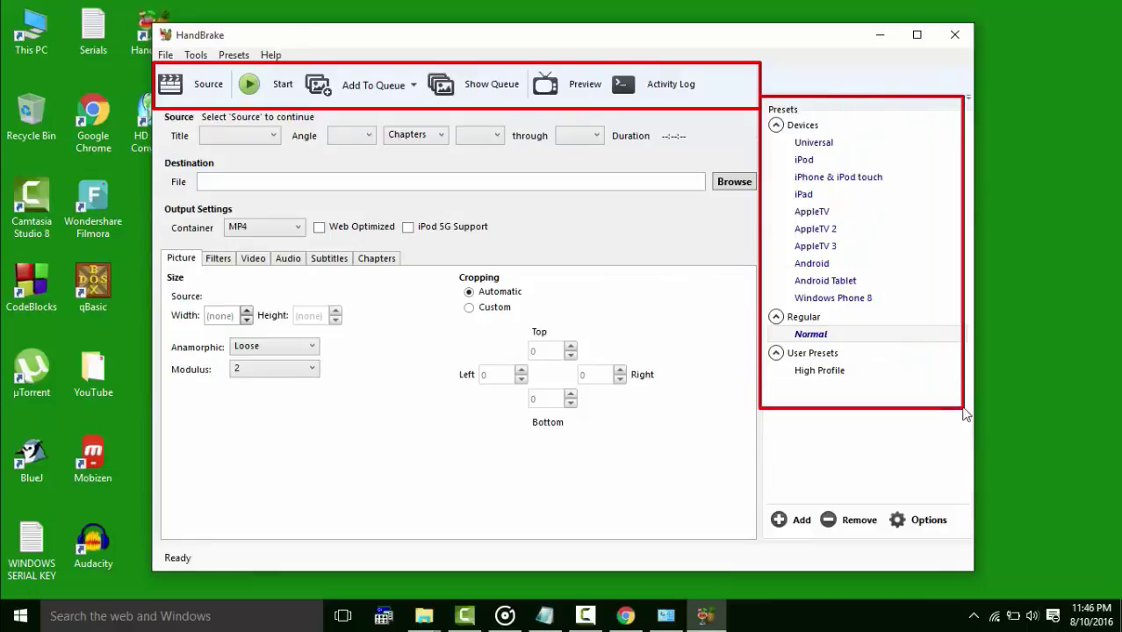
pyautogui.moveTo(206, 272); pyautogui.dragTo(429, 277)
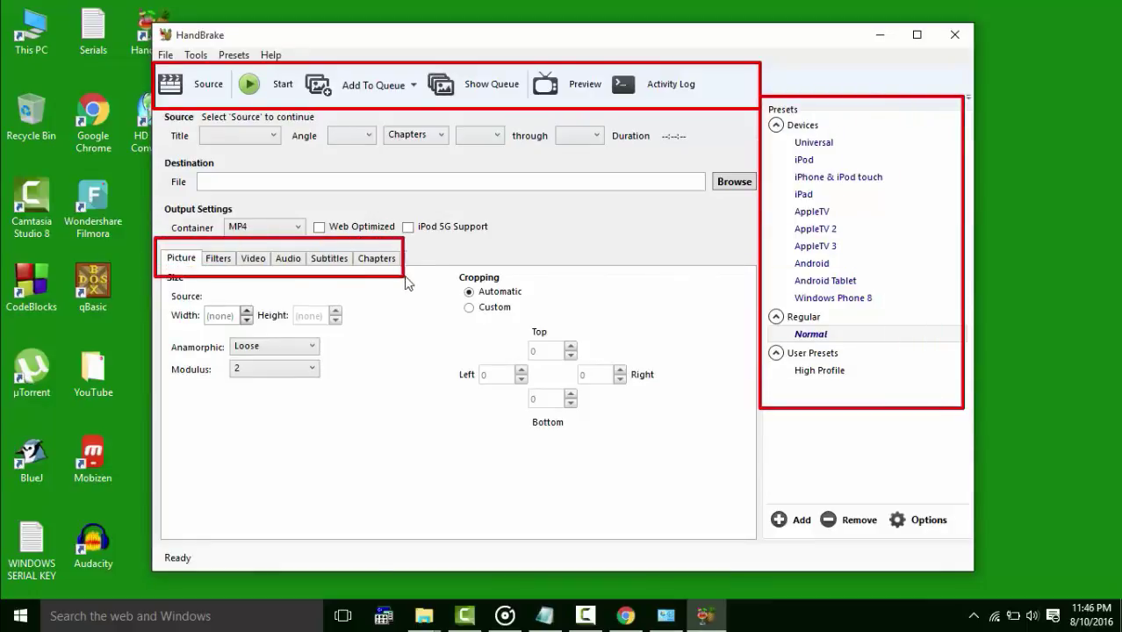
pyautogui.moveTo(170, 294); pyautogui.dragTo(363, 337)
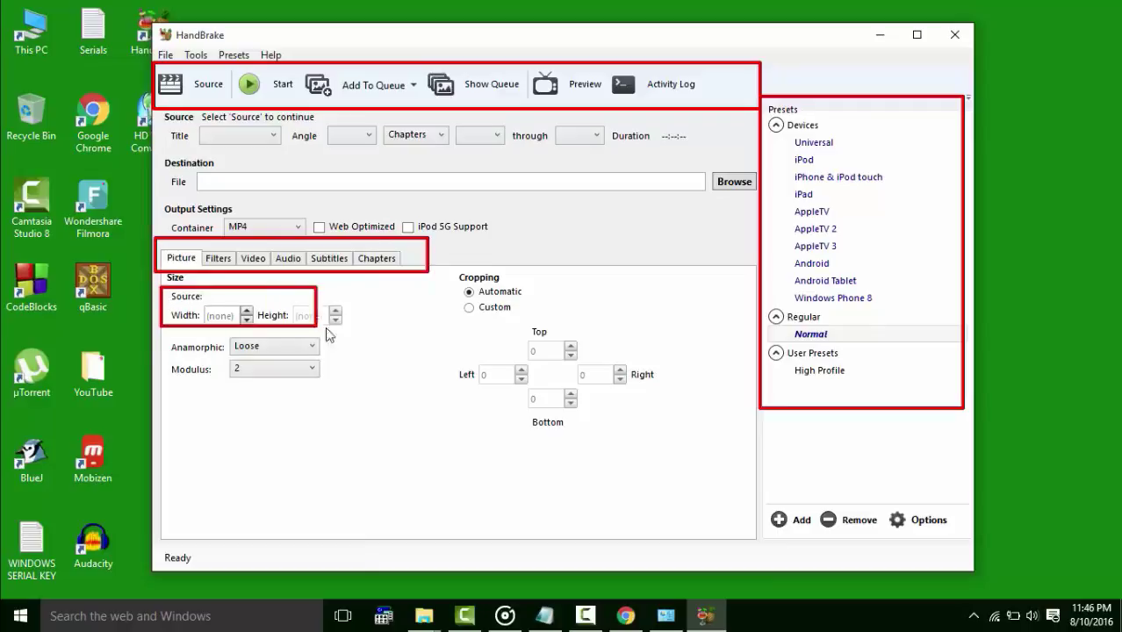
pyautogui.moveTo(497, 327); pyautogui.dragTo(690, 451)
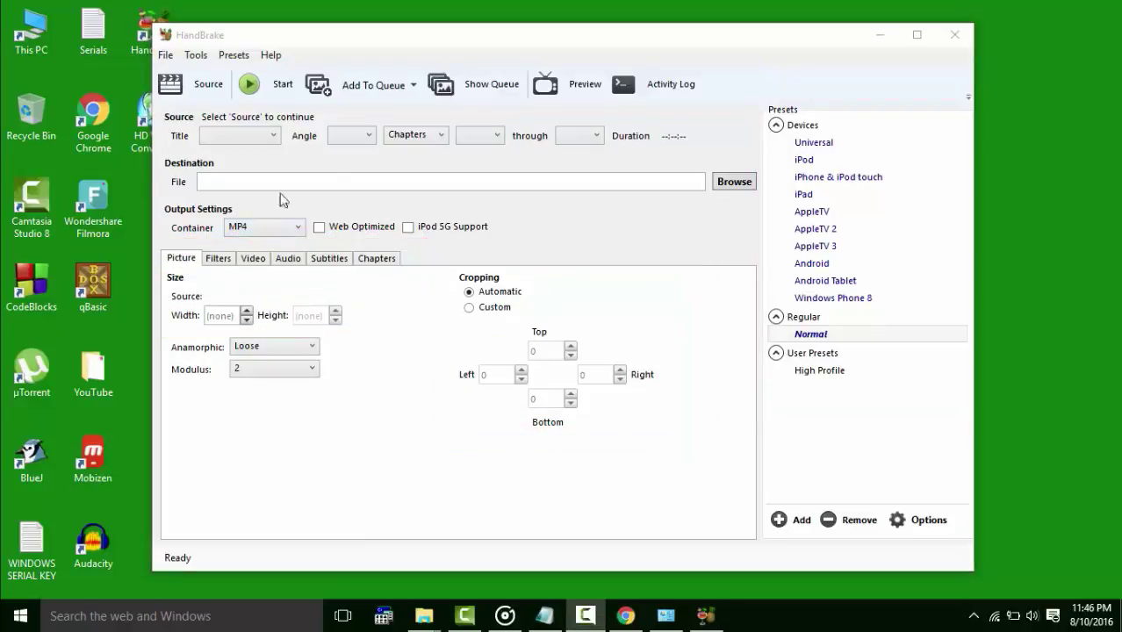
pyautogui.click(207, 88)
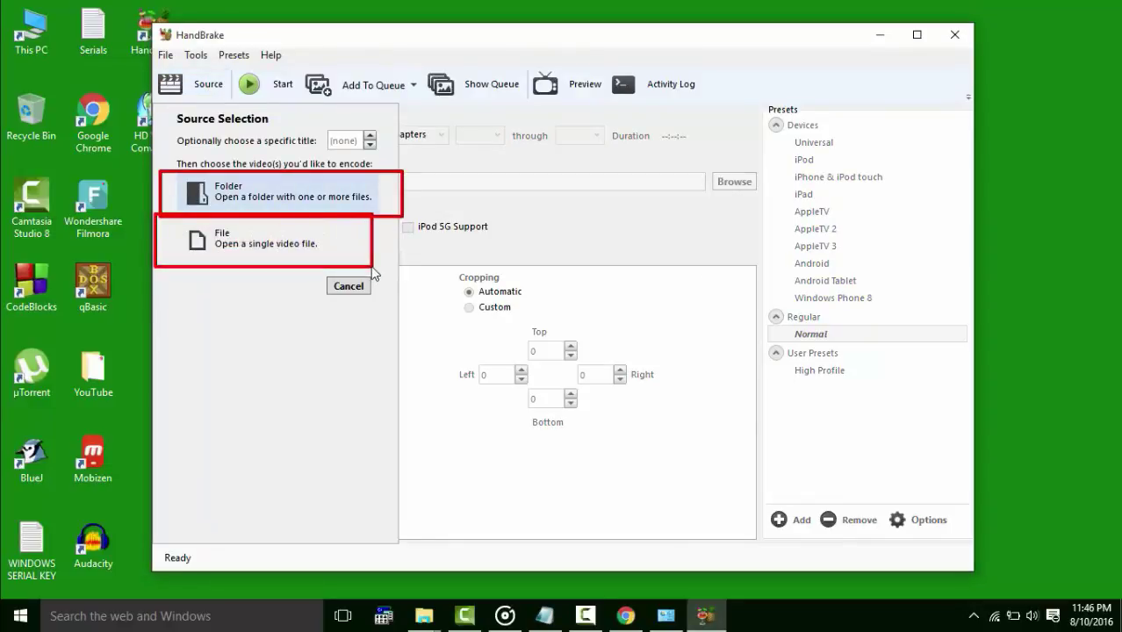
# - Load Free Recharge1 from Documents > Wondershare Filmora > Output as the source video
pyautogui.click(276, 242)
pyautogui.click(226, 212)
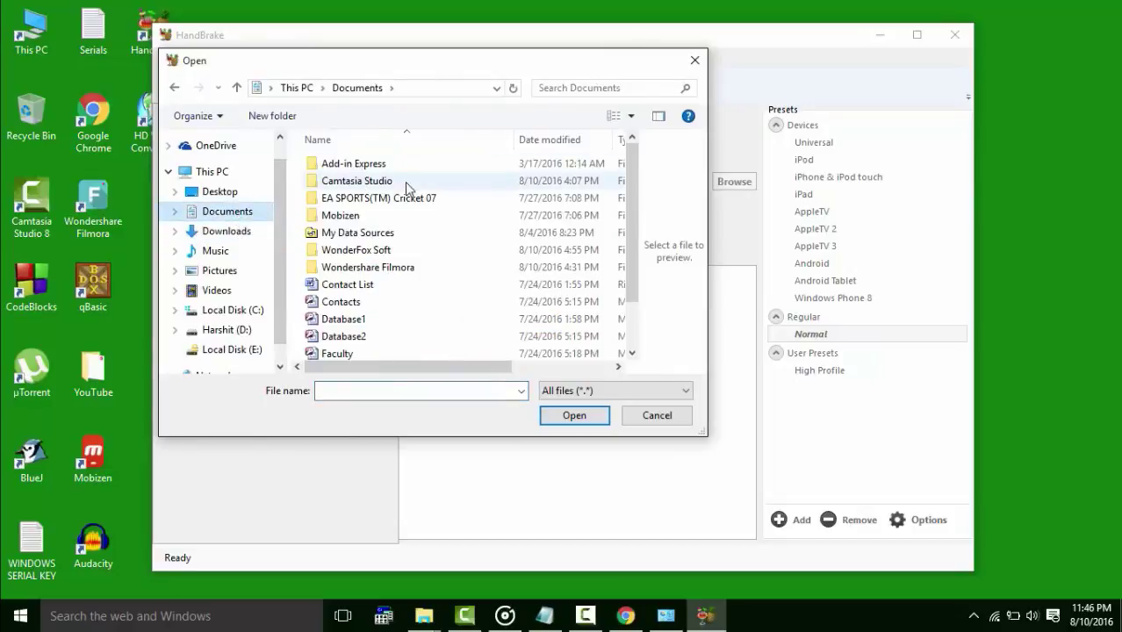
pyautogui.doubleClick(414, 255)
pyautogui.doubleClick(405, 181)
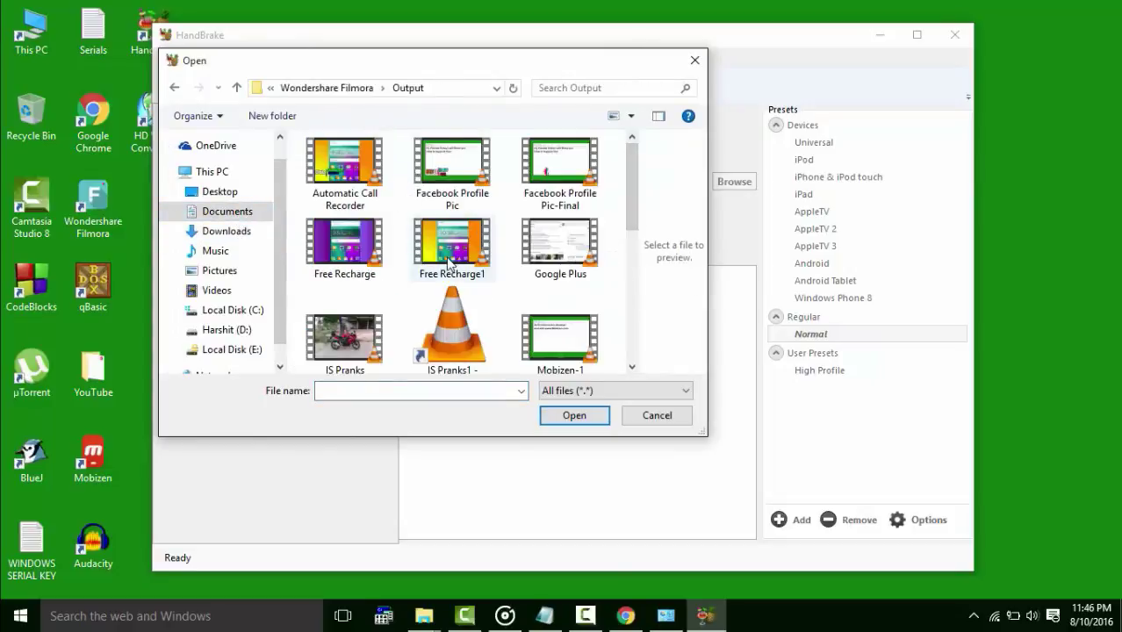
pyautogui.doubleClick(478, 259)
pyautogui.click(453, 248)
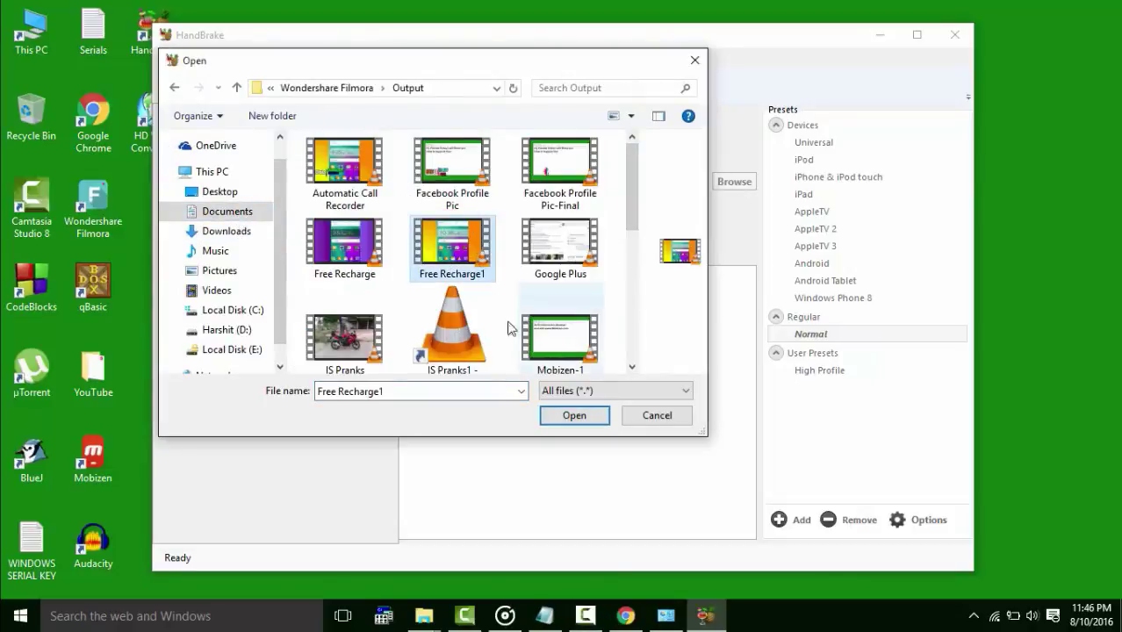
pyautogui.click(573, 415)
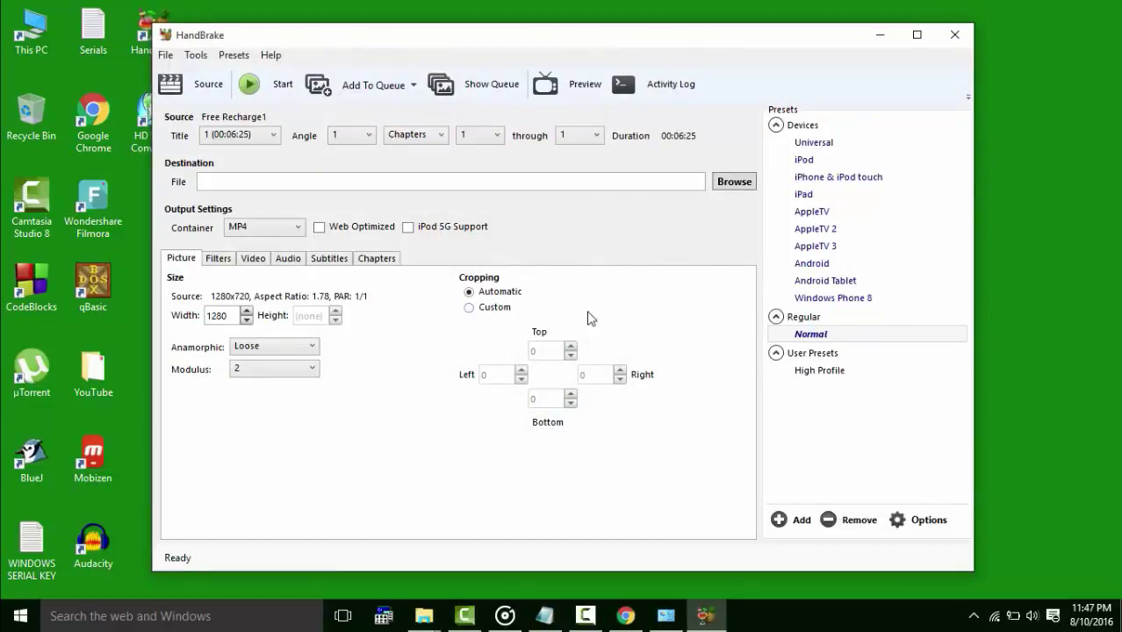
# - Set the video encoder preset to Medium and enable Web Optimized
pyautogui.click(260, 262)
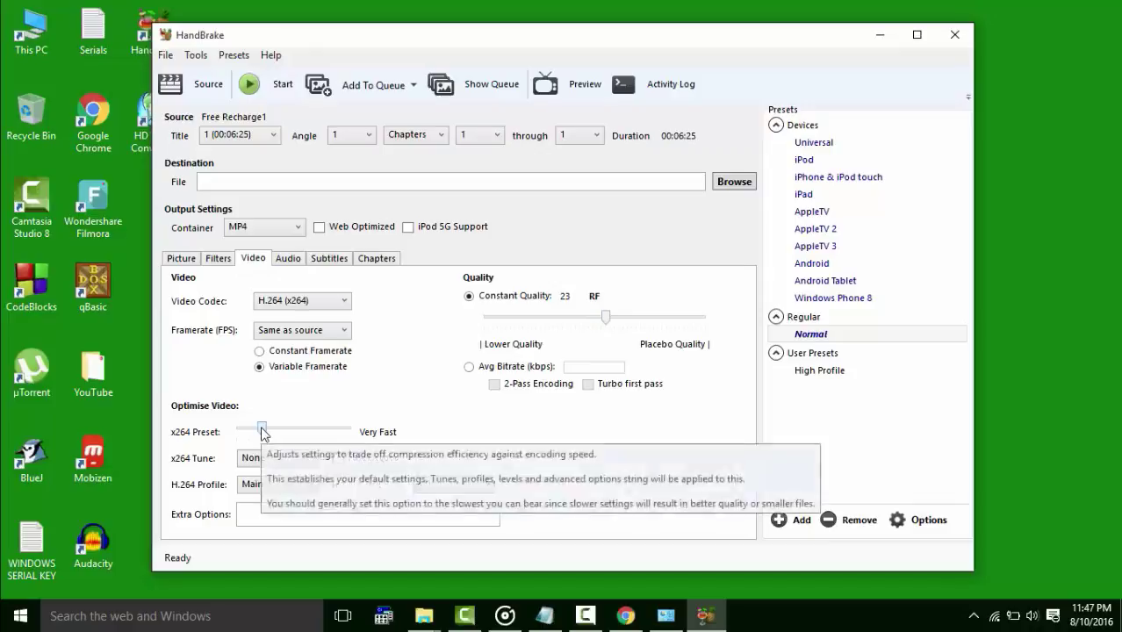
pyautogui.moveTo(261, 428); pyautogui.dragTo(314, 430)
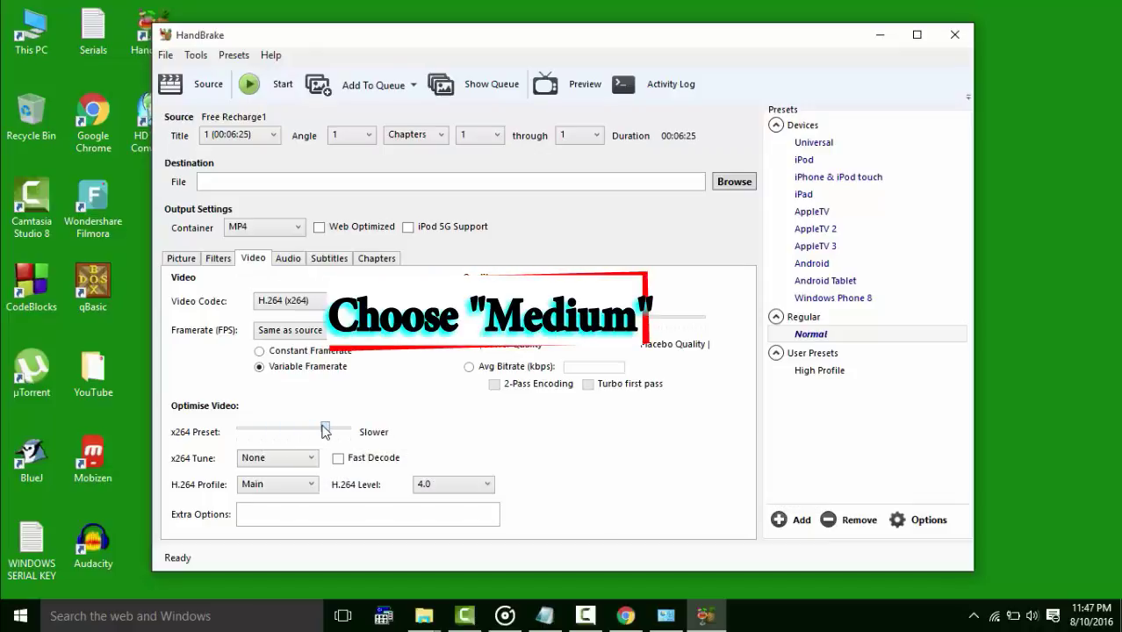
pyautogui.click(319, 226)
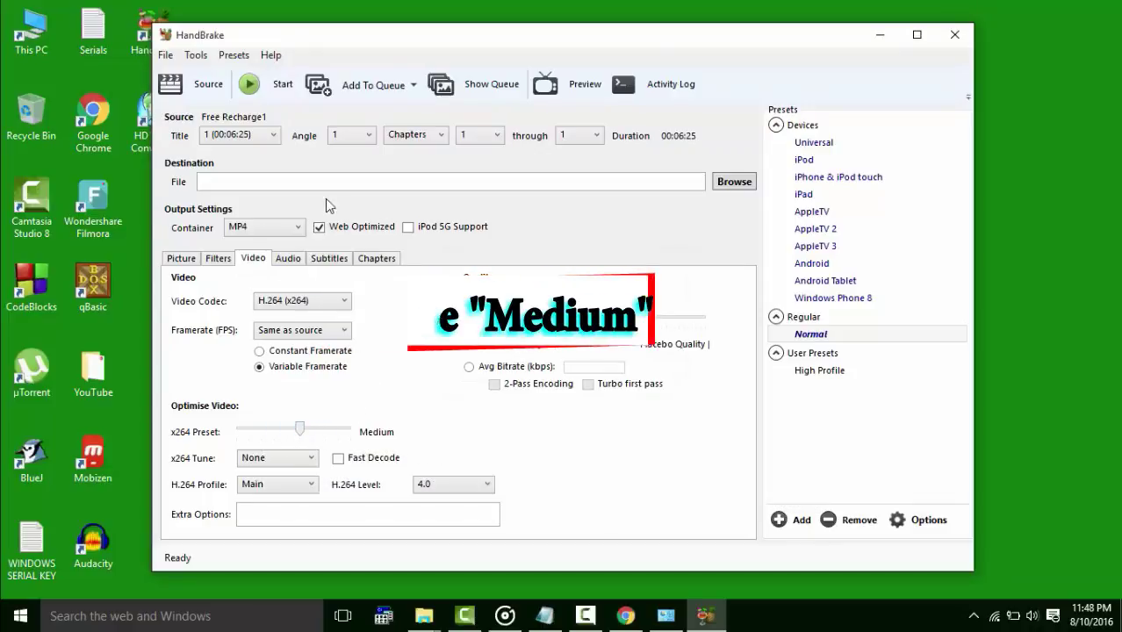
# - Set the destination to the Desktop's YouTube folder, named 'My Converted Video'
pyautogui.click(738, 187)
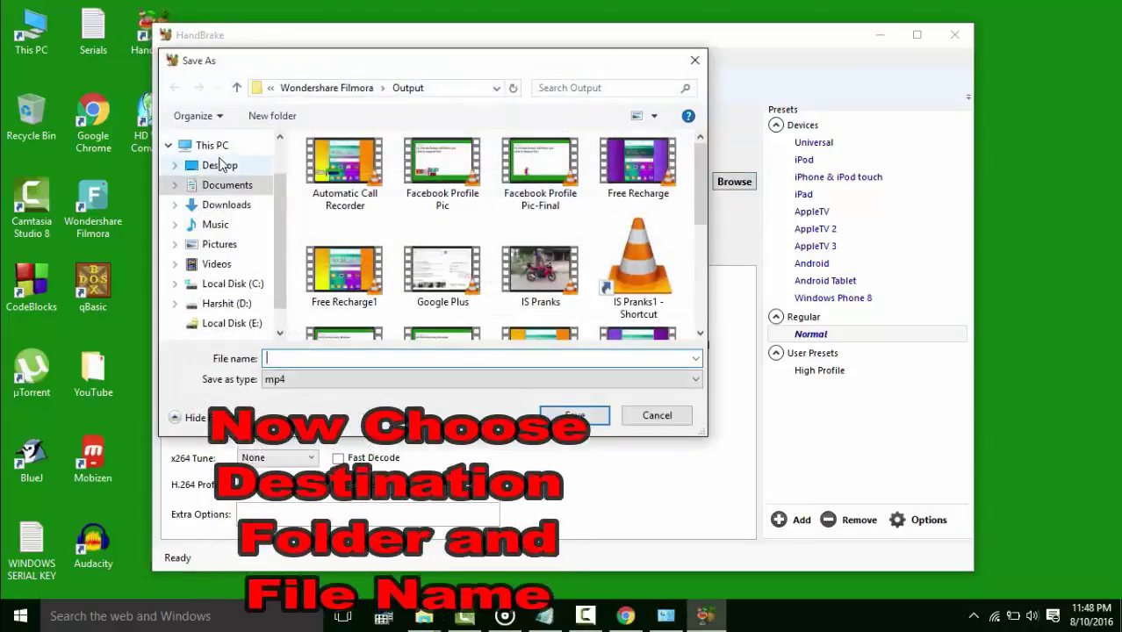
pyautogui.click(218, 165)
pyautogui.doubleClick(342, 180)
pyautogui.click(399, 360)
pyautogui.write('My Conv')
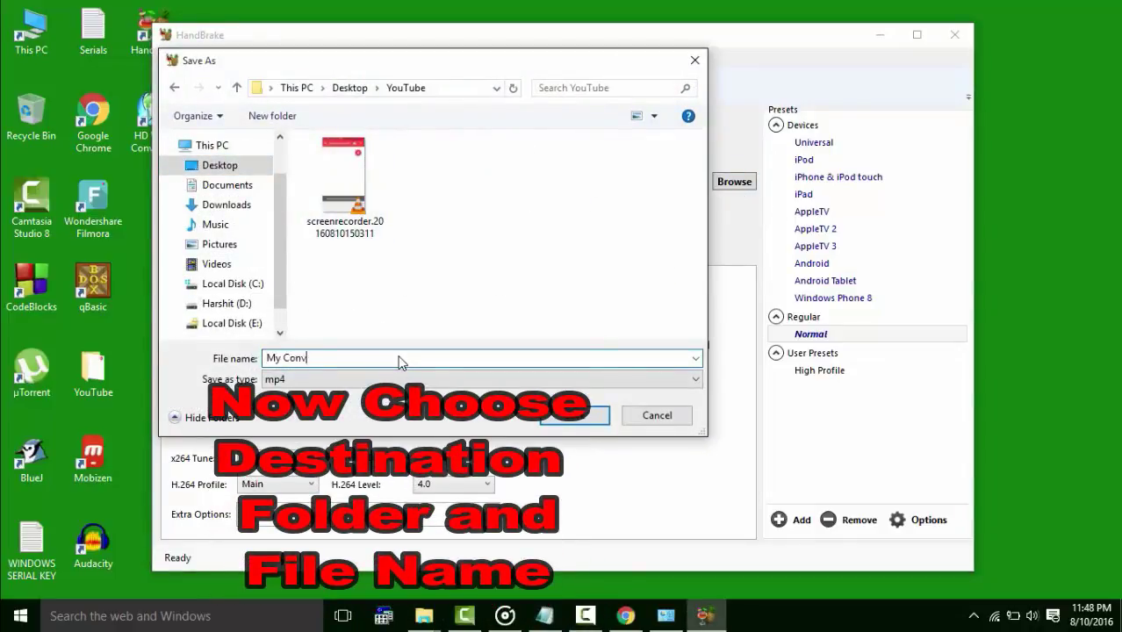
pyautogui.write('erted Video')
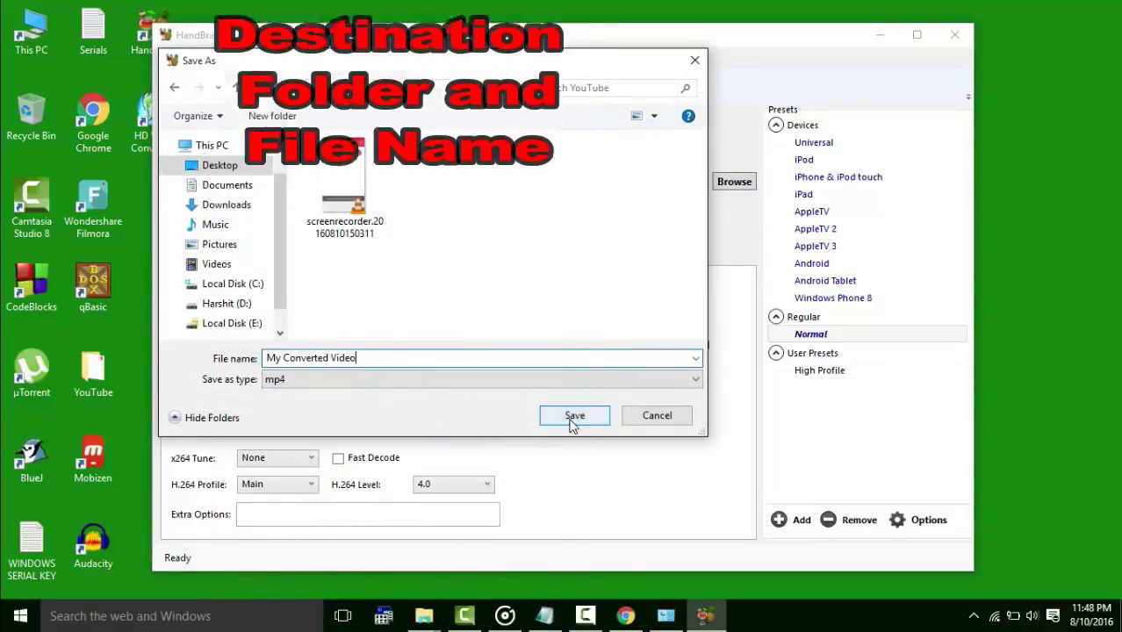
# - Confirm the My Converted Video output location and start encoding
pyautogui.click(597, 421)
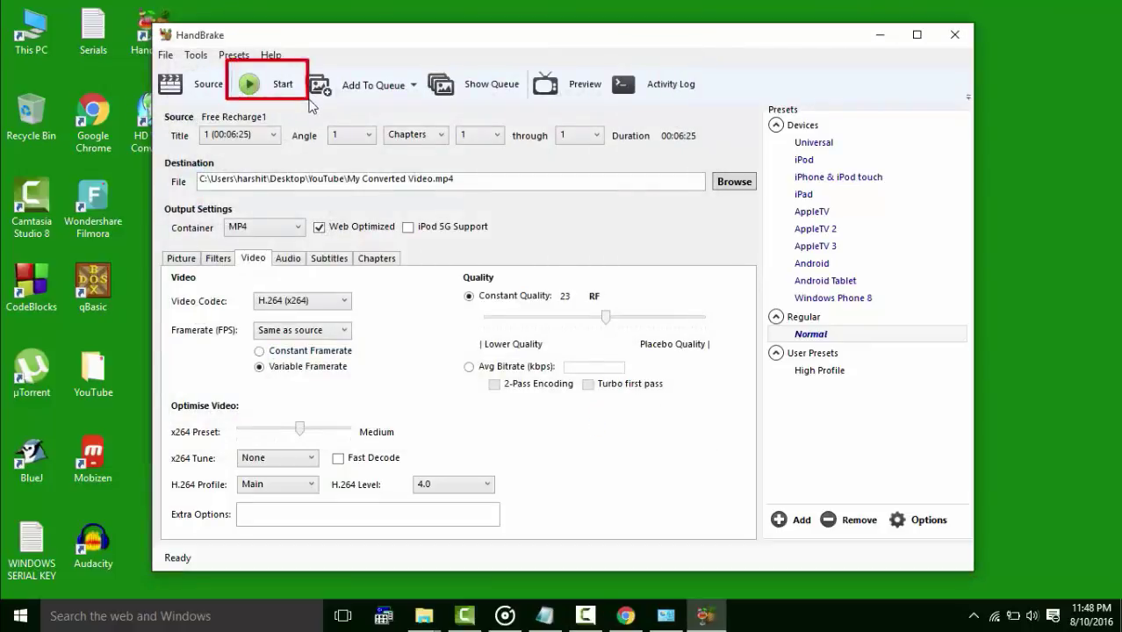
pyautogui.click(281, 84)
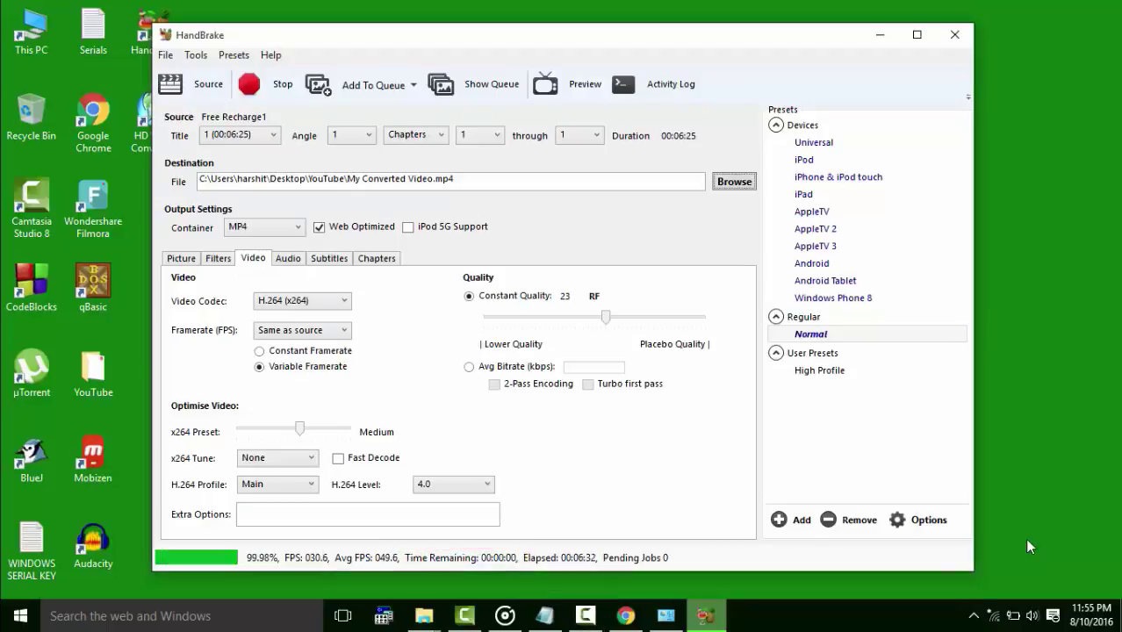
# - Check My Converted Video's 21 MB size in the YouTube folder and note '21mb' in Notepad
pyautogui.click(879, 34)
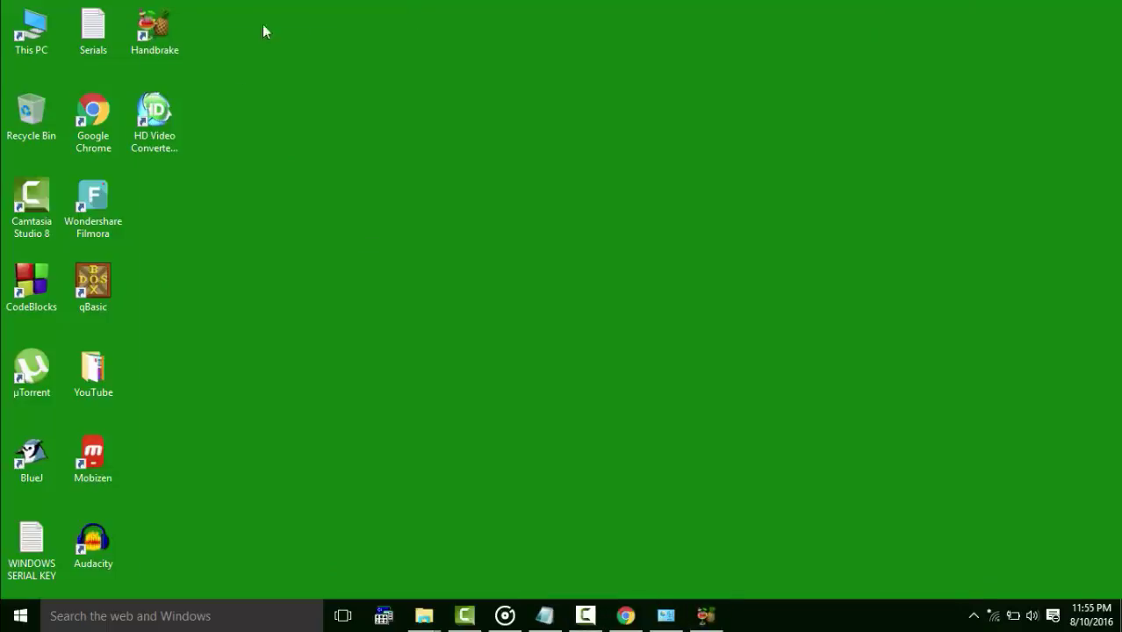
pyautogui.doubleClick(96, 368)
pyautogui.click(663, 204)
pyautogui.click(186, 132)
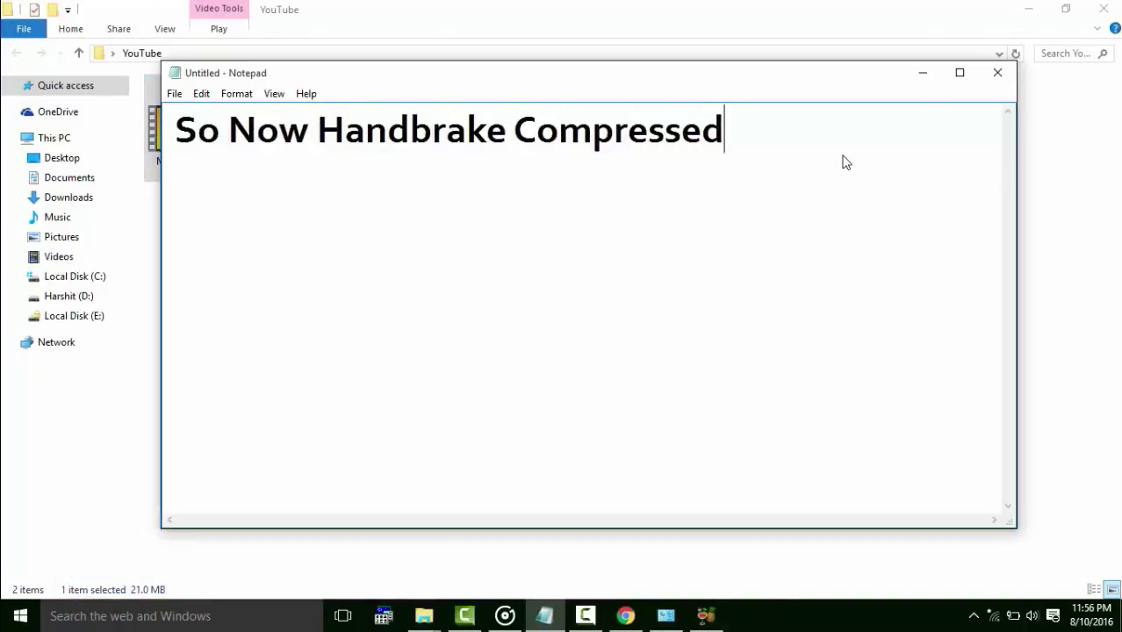
pyautogui.write('1mb')
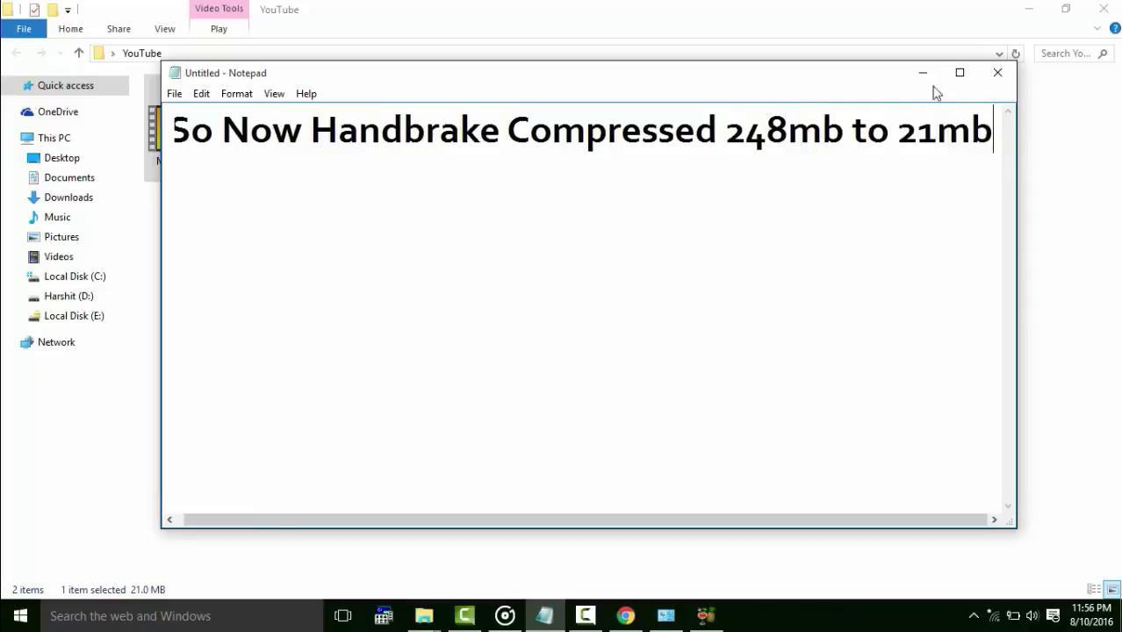
pyautogui.click(922, 73)
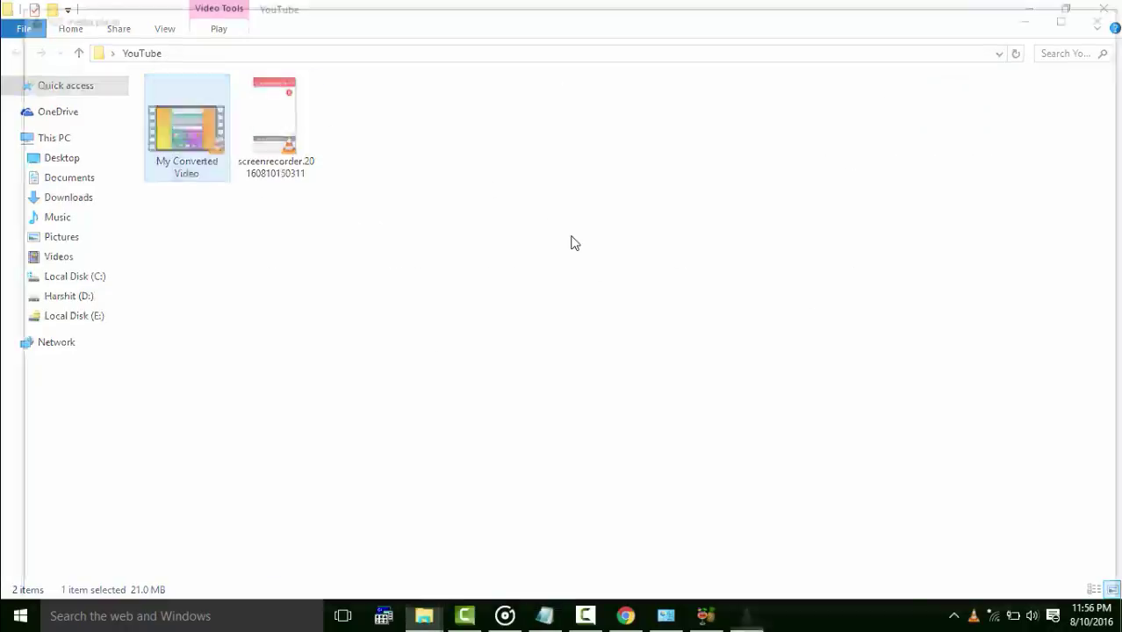
# - Play My Converted Video, skipping ahead to 02:25 and later, then close the player
pyautogui.press('Return')
pyautogui.click(503, 590)
pyautogui.click(560, 590)
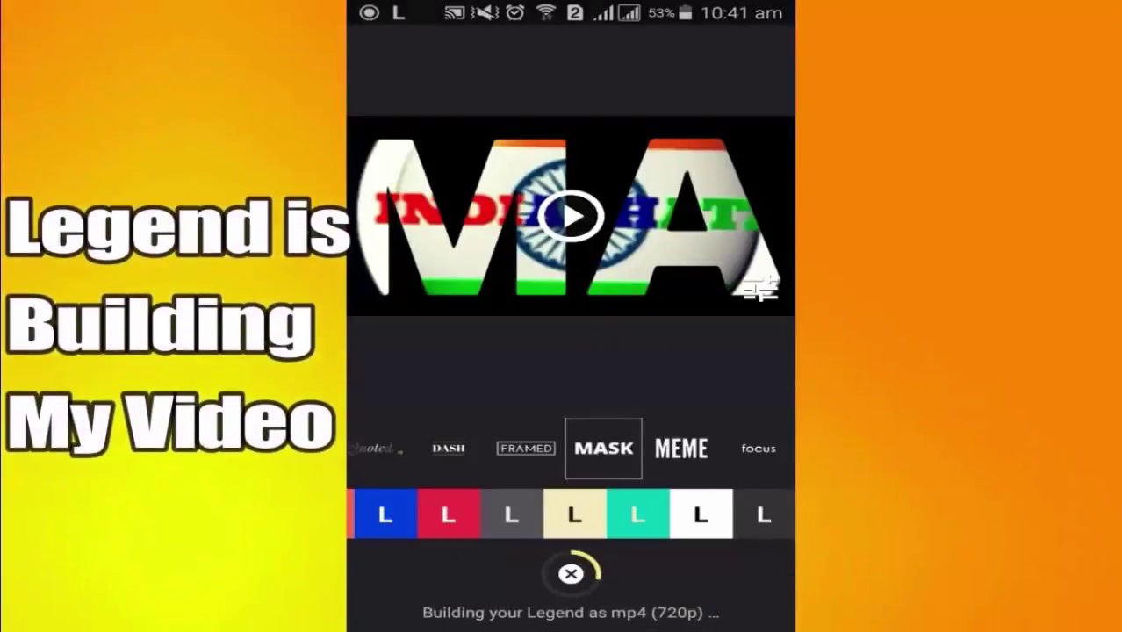
pyautogui.doubleClick(81, 447)
pyautogui.click(1045, 14)
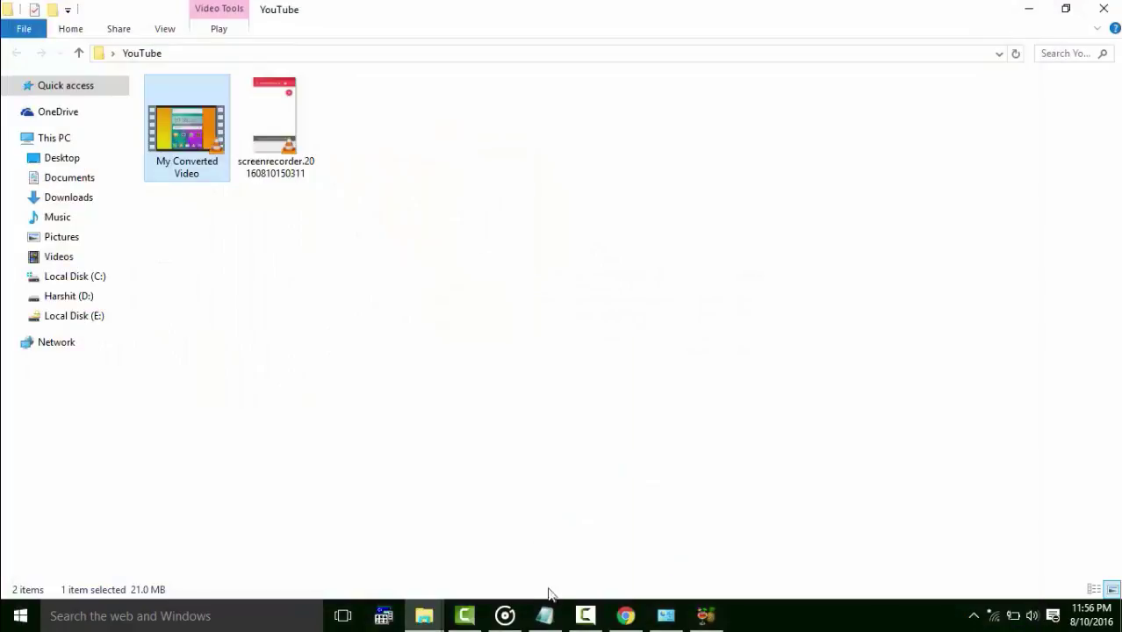
# - Continue the Notepad note on a new line with 'and no quality issues'
pyautogui.click(544, 616)
pyautogui.press('Return')
pyautogui.write('and no quality issues')
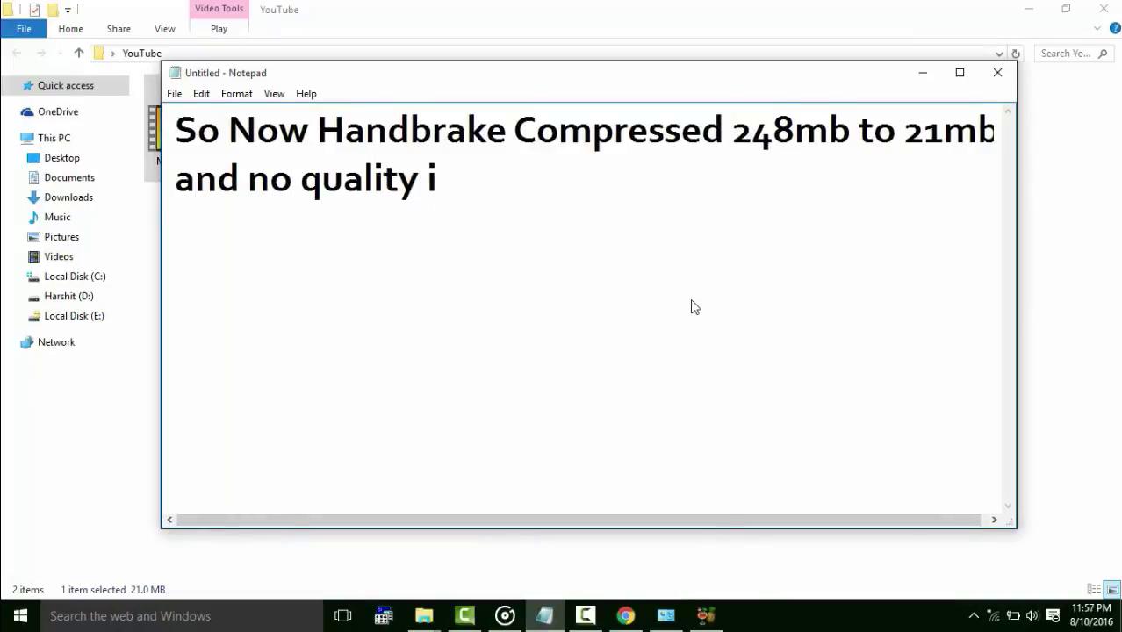